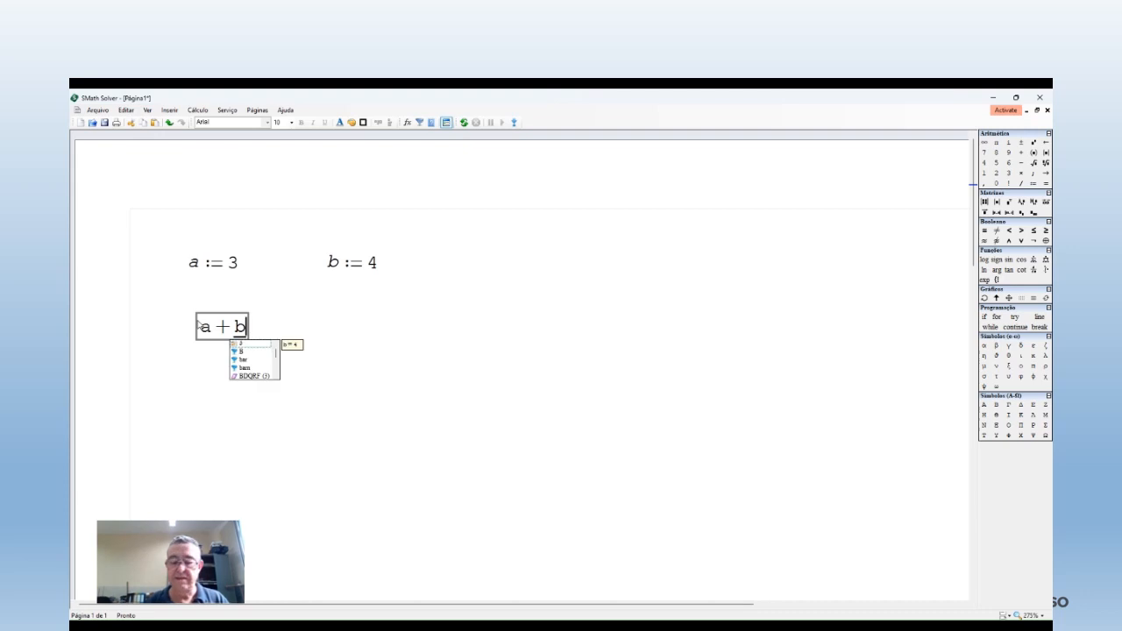
# - Evaluate a + b numerically, then evaluate a − b and place it beside the sum, on the same line
pyautogui.write('= 7')
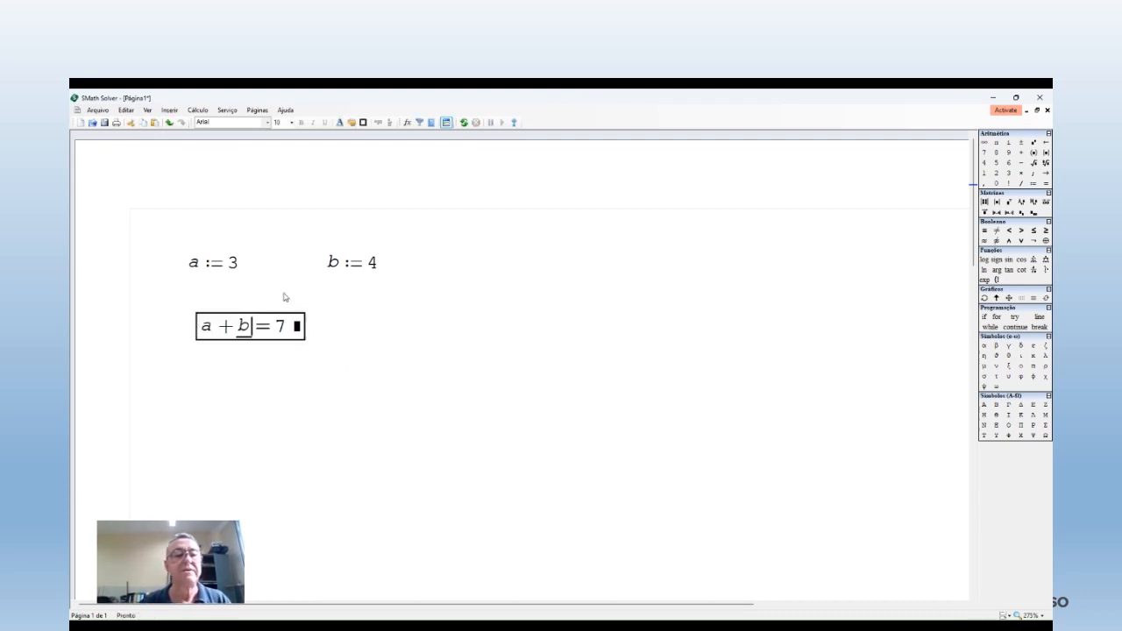
pyautogui.click(401, 328)
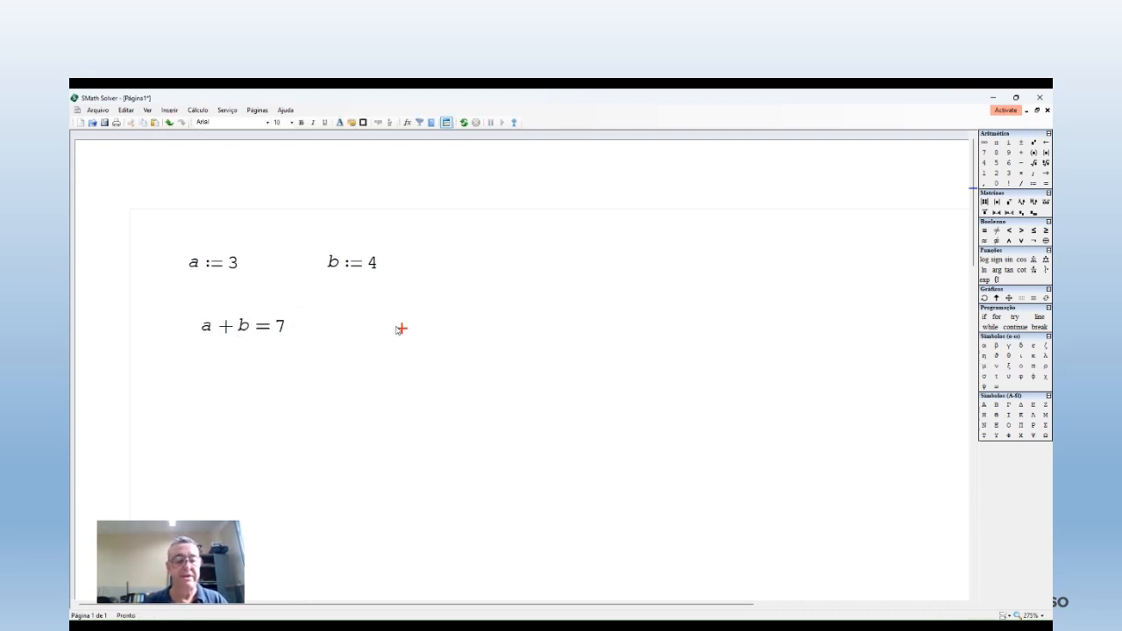
pyautogui.write('a')
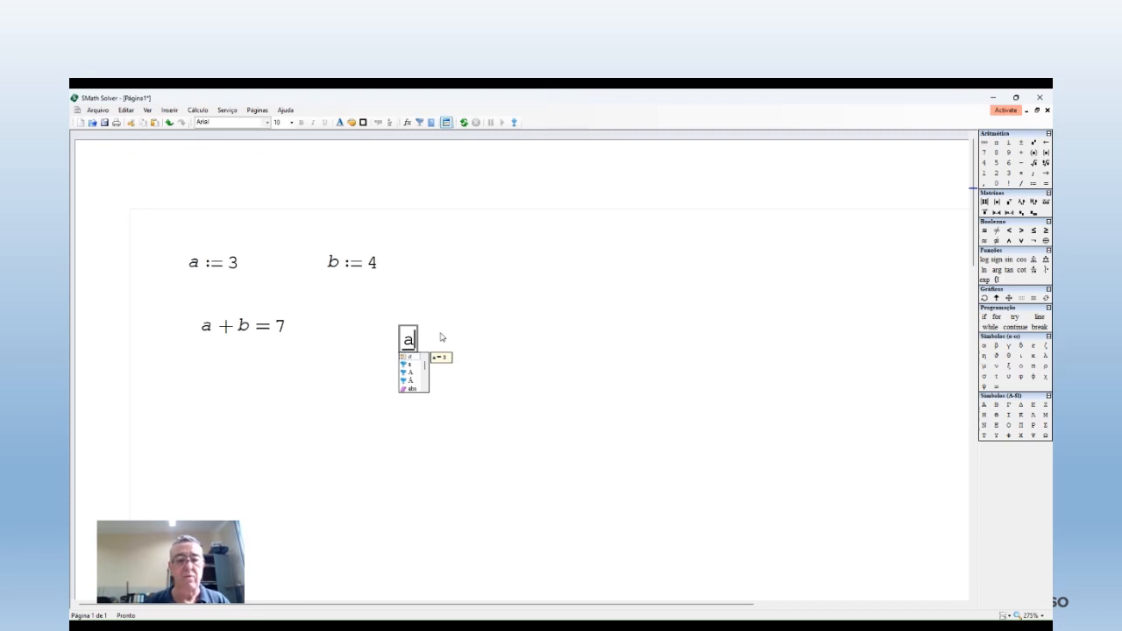
pyautogui.write('-b=')
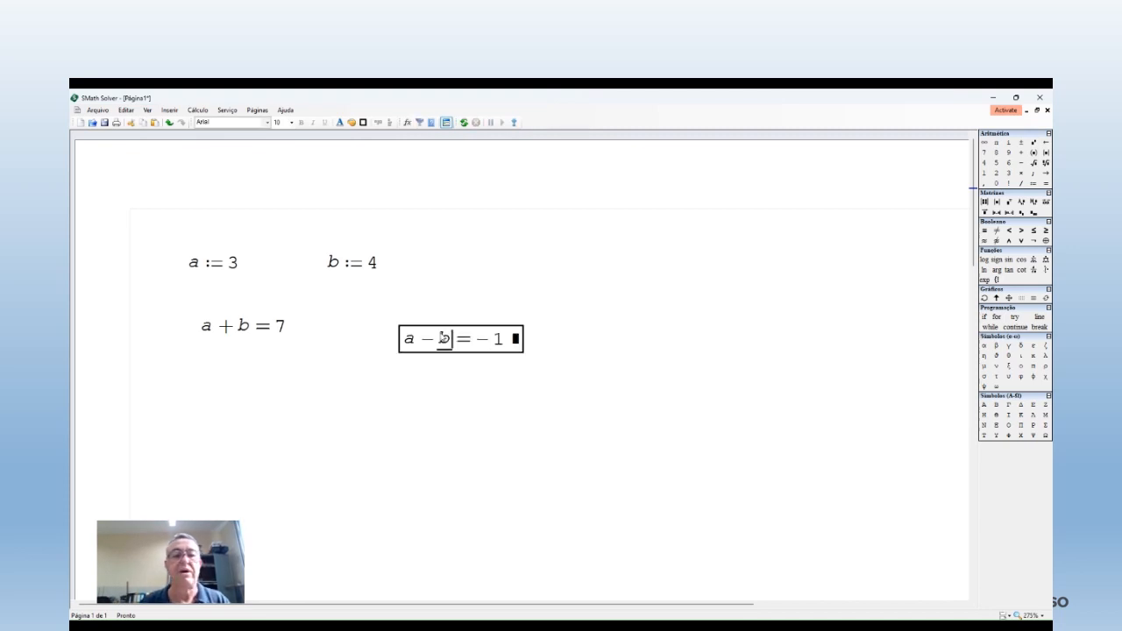
pyautogui.moveTo(475, 325); pyautogui.dragTo(411, 312)
# - Evaluate the product a · b numerically in a new expression below the sum
pyautogui.click(197, 366)
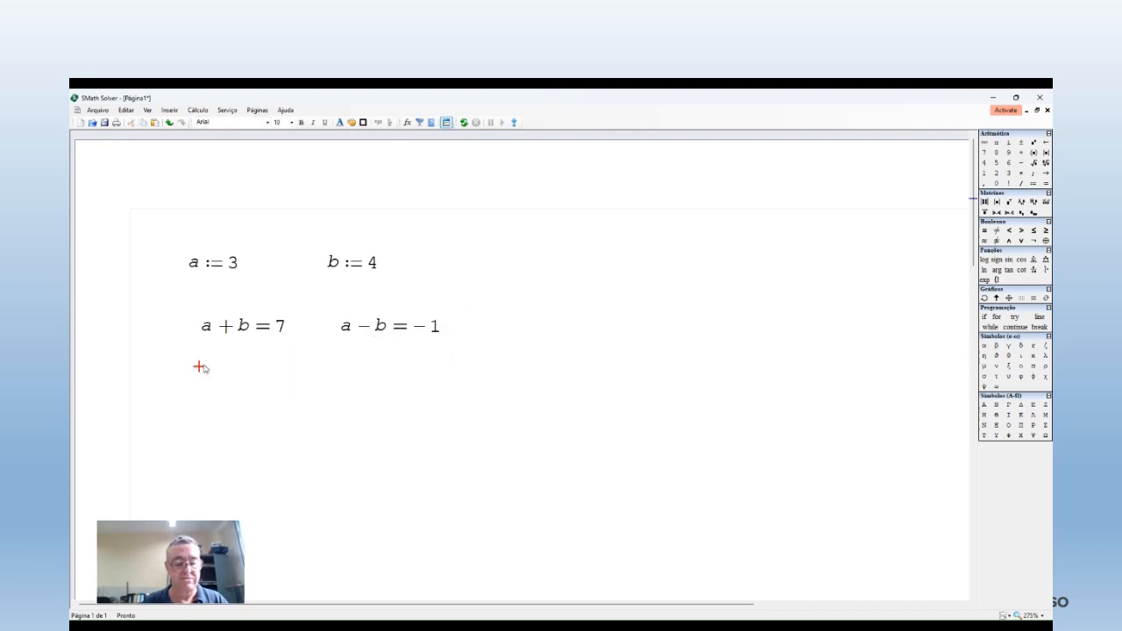
pyautogui.write('a*')
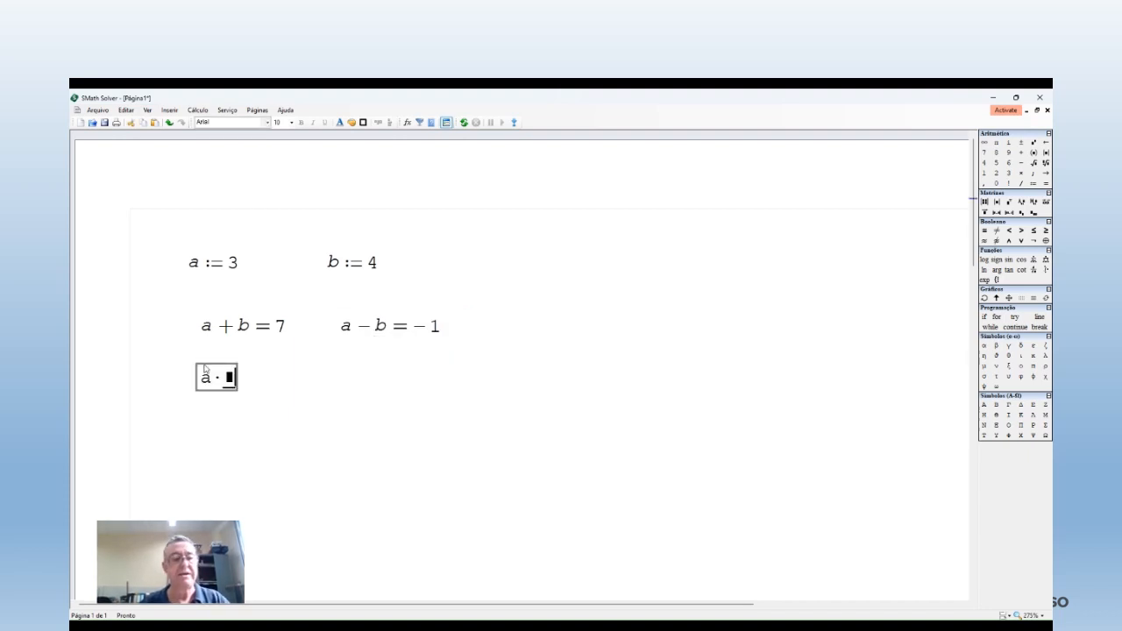
pyautogui.write('b')
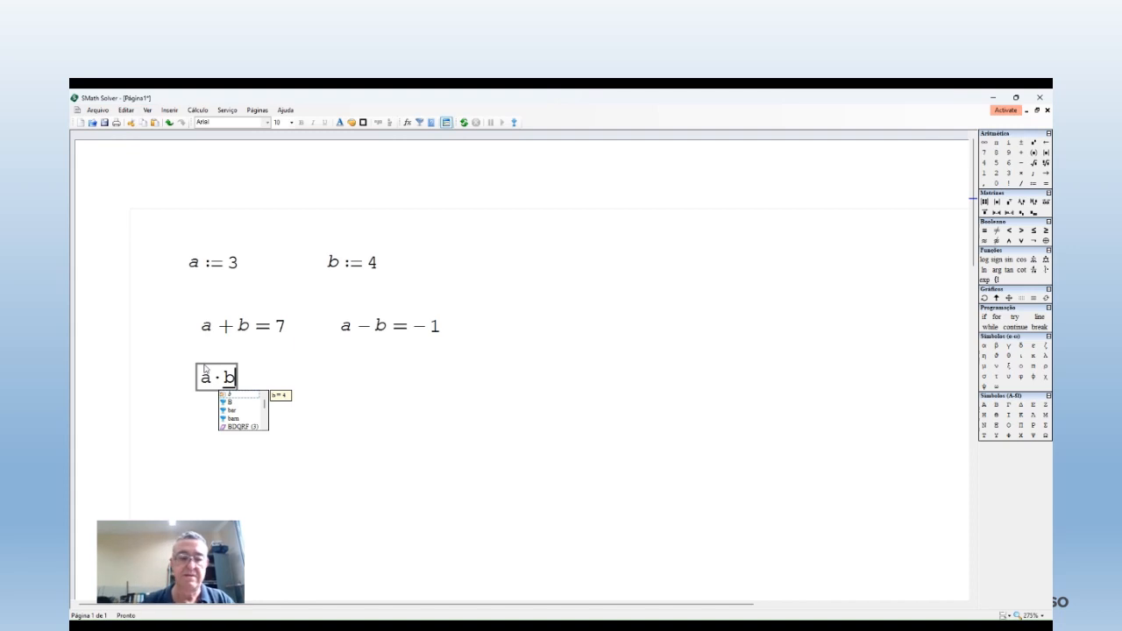
pyautogui.write('=12')
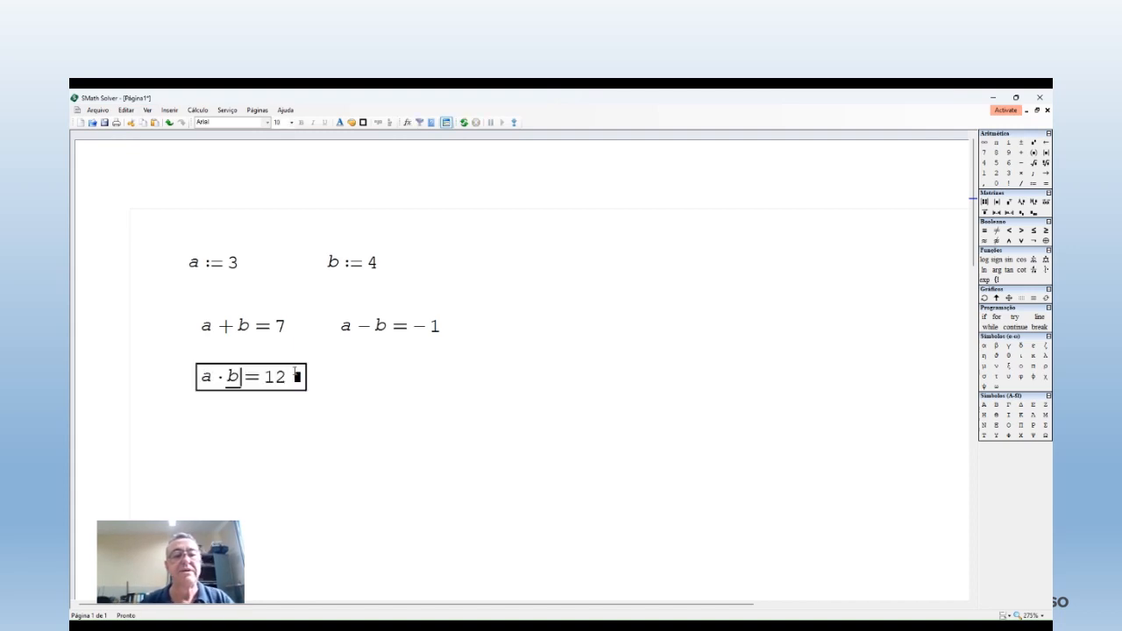
# - Evaluate the fraction a/b numerically and align it beside the product a · b
pyautogui.click(377, 378)
pyautogui.write('a/')
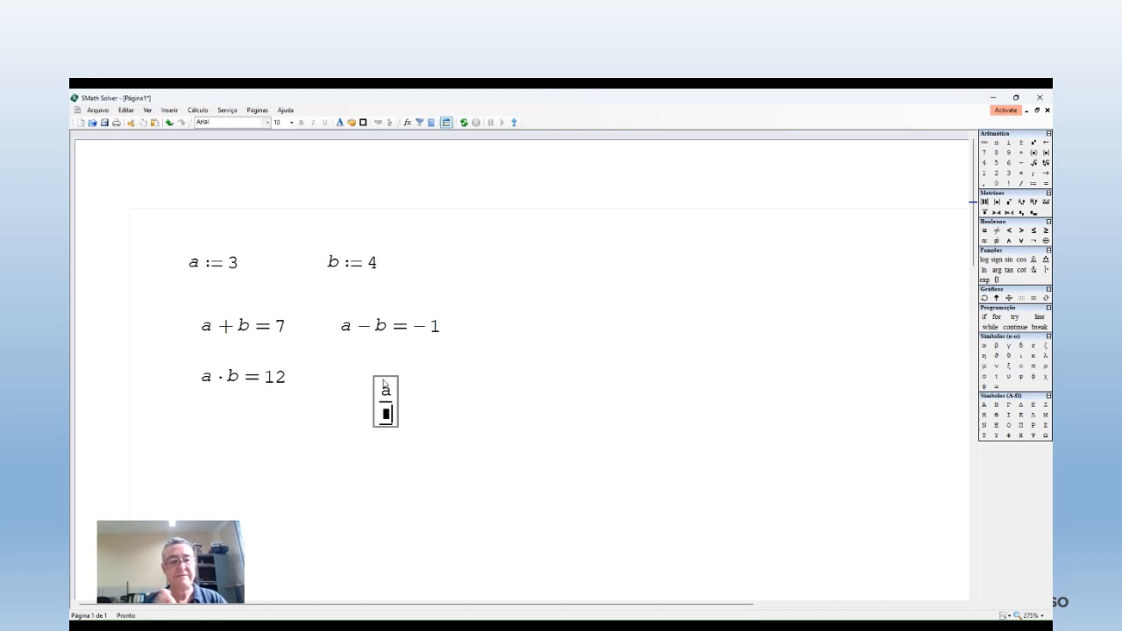
pyautogui.write('b')
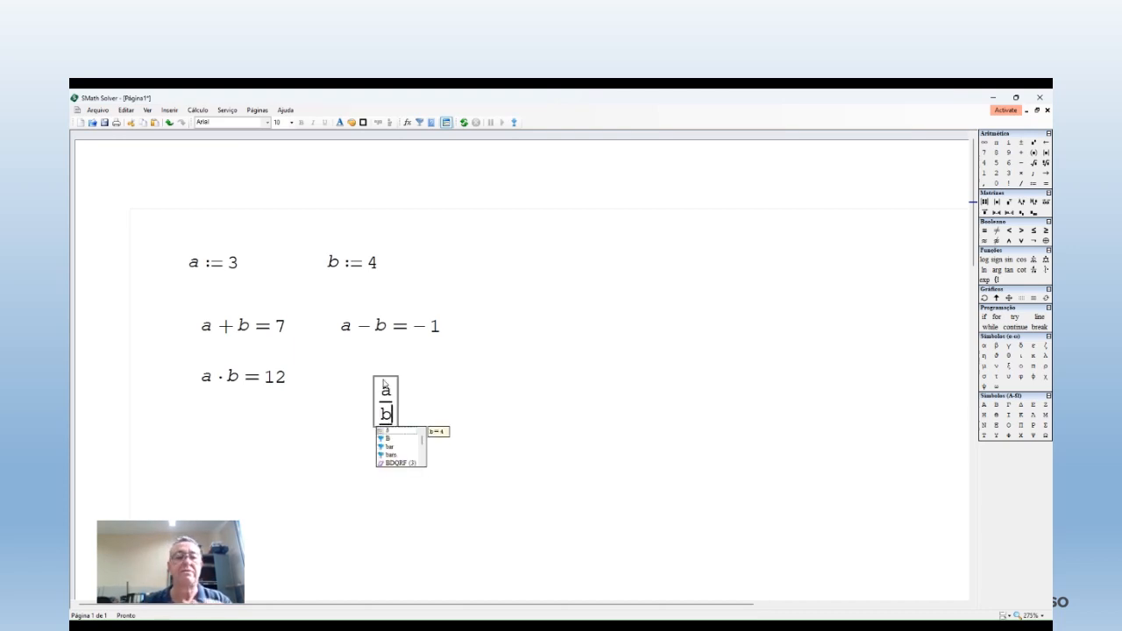
pyautogui.write('=0,75')
pyautogui.moveTo(418, 373); pyautogui.dragTo(376, 354)
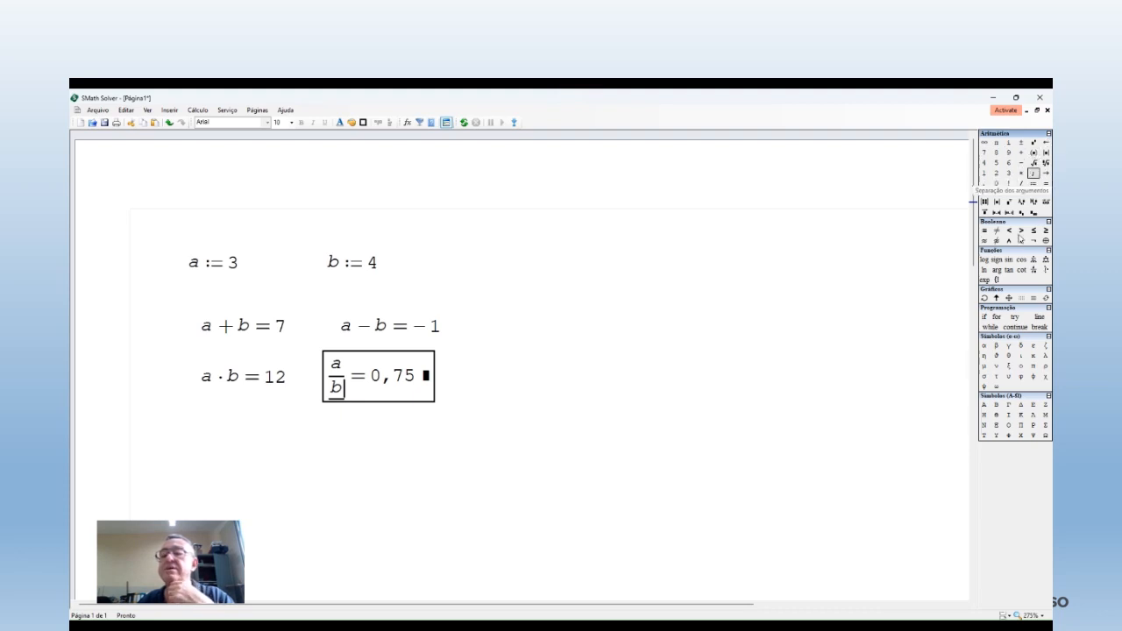
# - Evaluate the square root of a numerically below the product
pyautogui.click(196, 441)
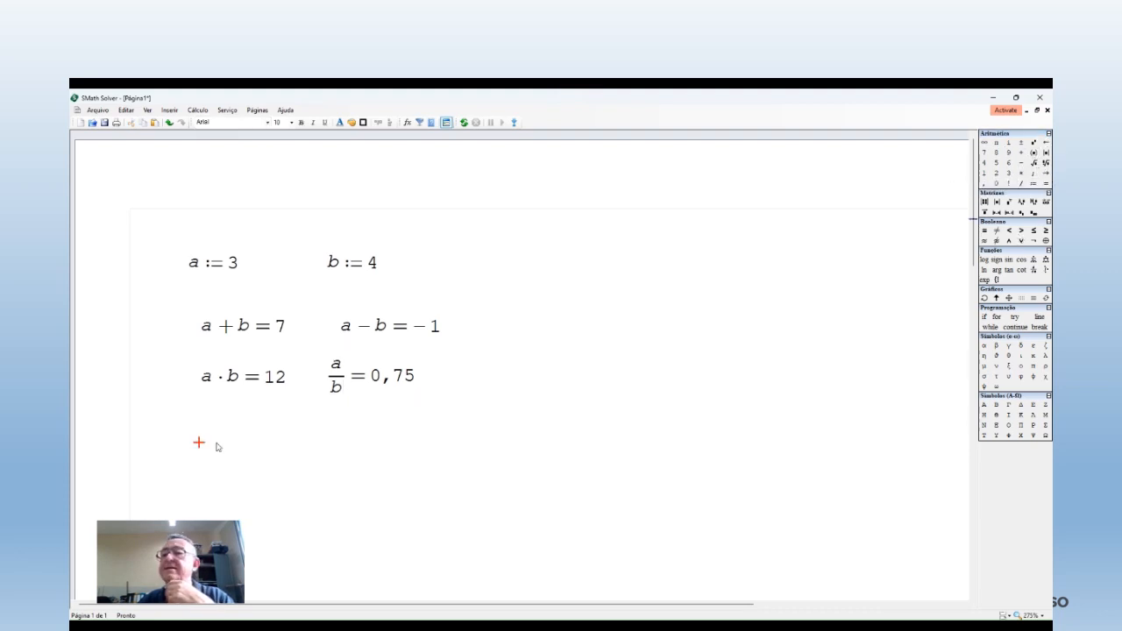
pyautogui.click(1034, 163)
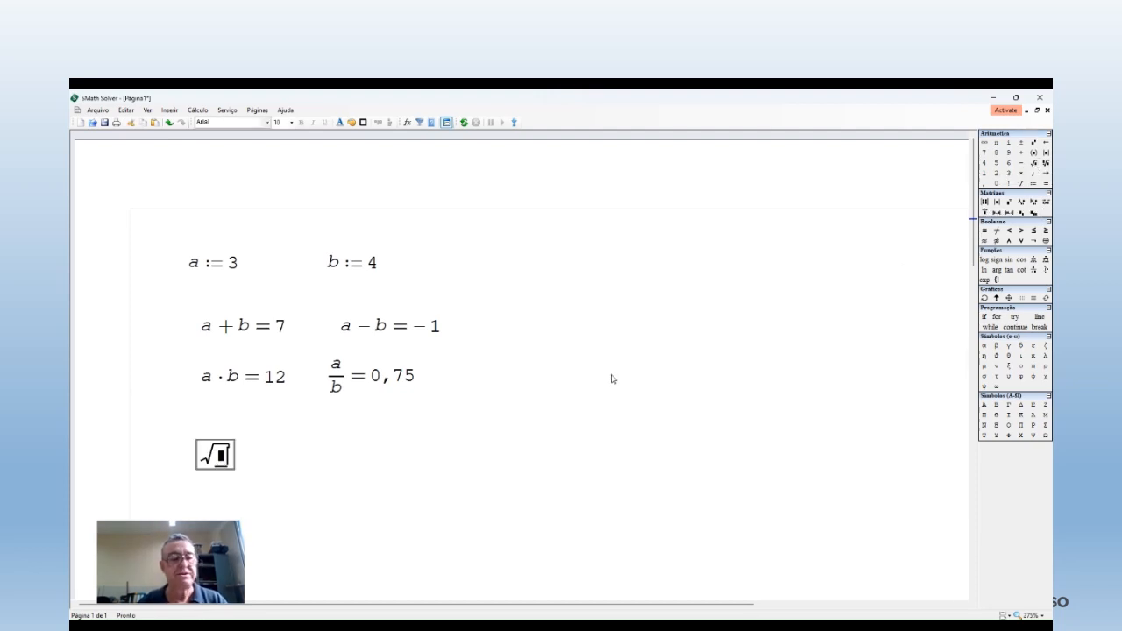
pyautogui.write('a= 1,732051')
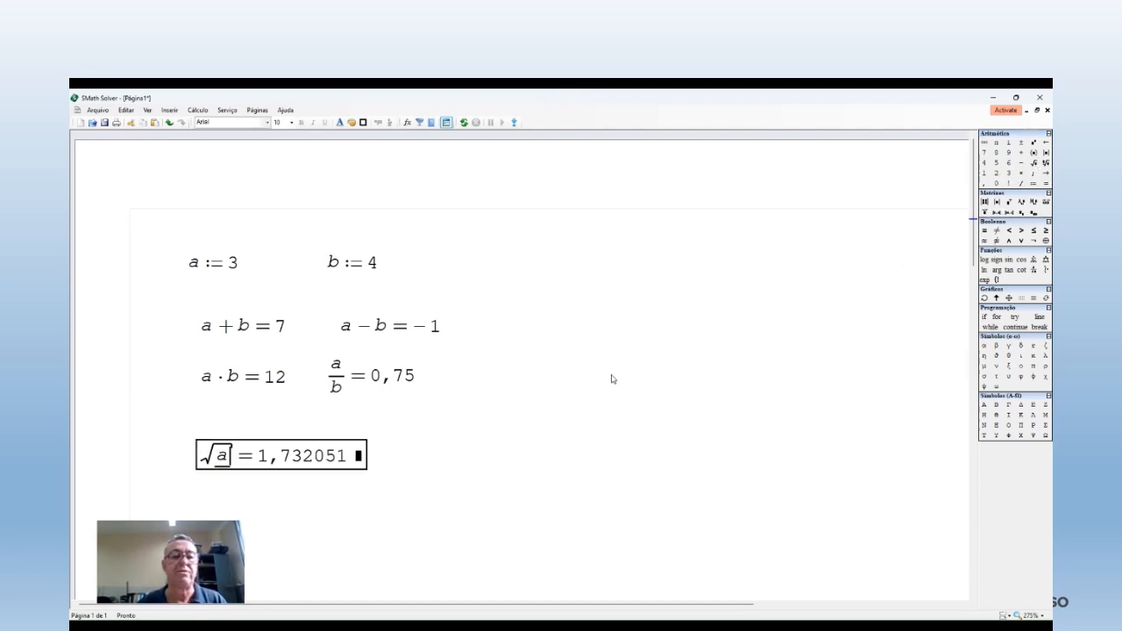
# - Evaluate the nth root of b with index a, and move the expression up to the right of the fraction
pyautogui.click(489, 435)
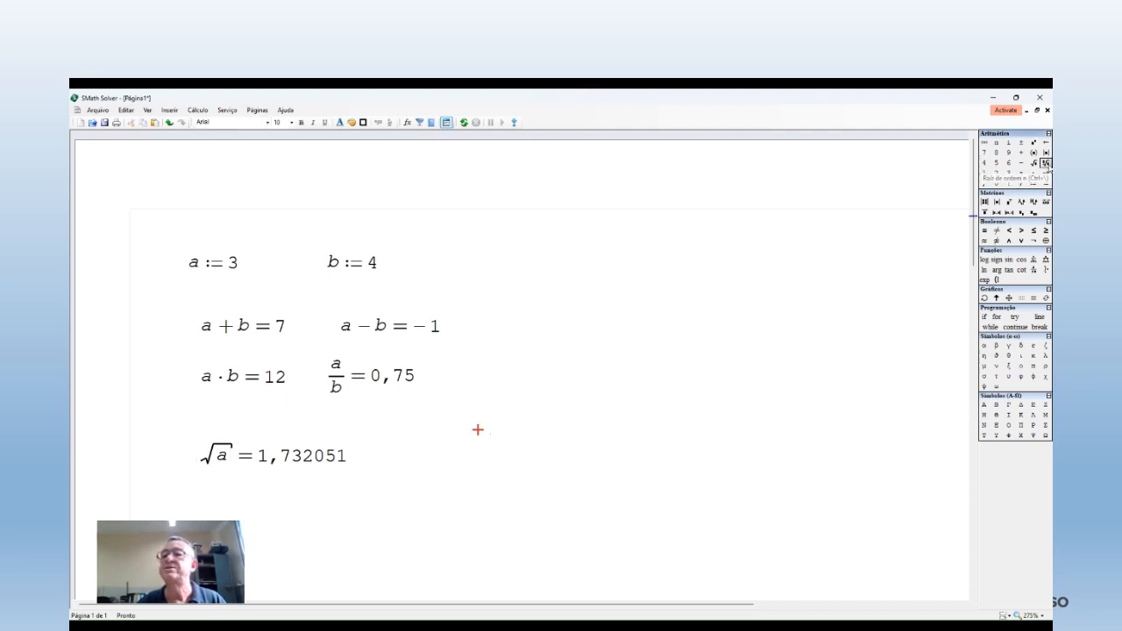
pyautogui.click(1044, 164)
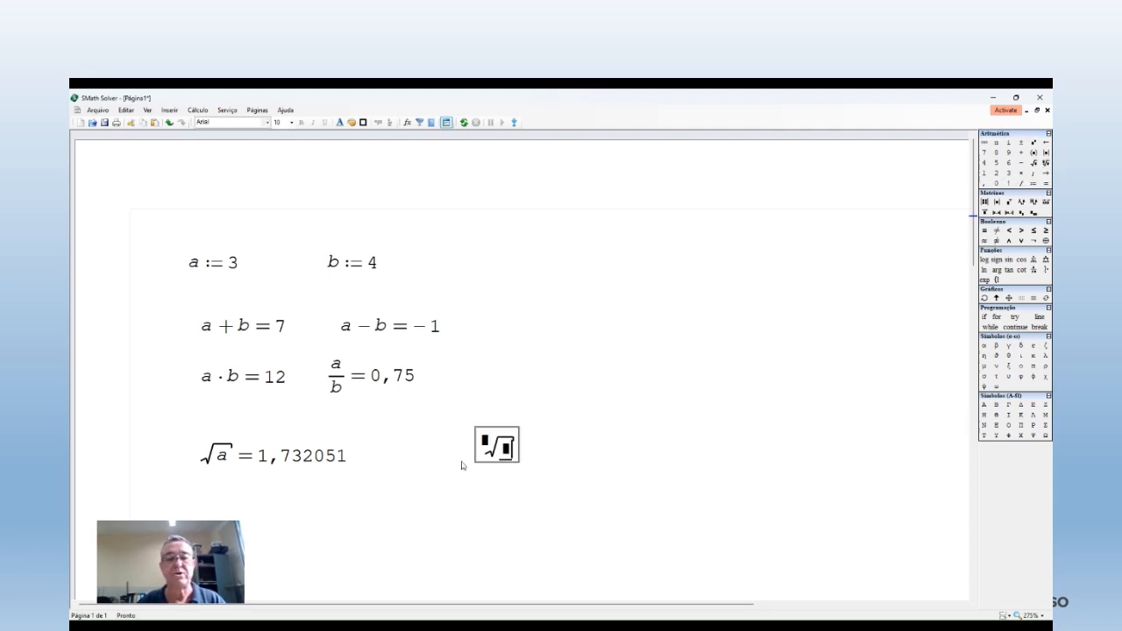
pyautogui.write('a')
pyautogui.press('Tab')
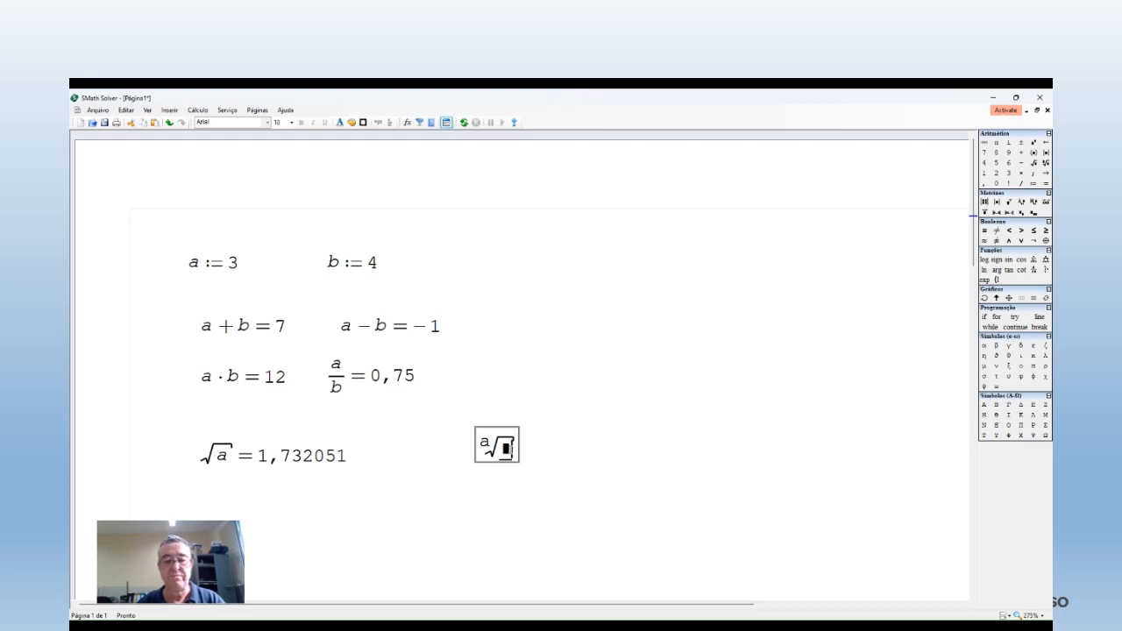
pyautogui.write('b = 1,587401')
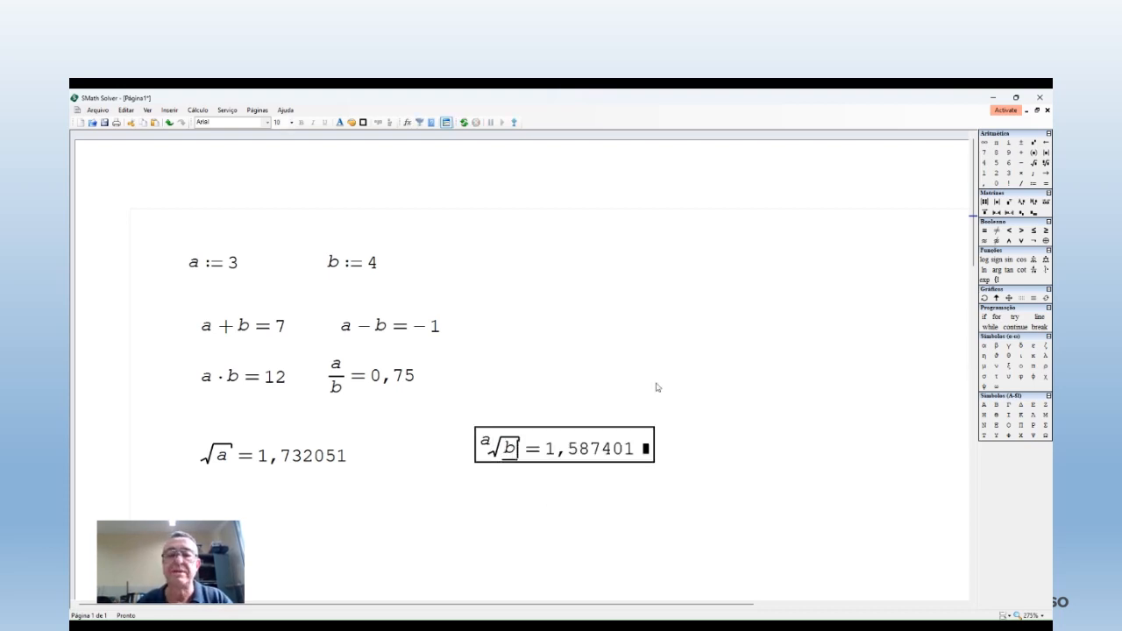
pyautogui.moveTo(576, 430); pyautogui.dragTo(626, 391)
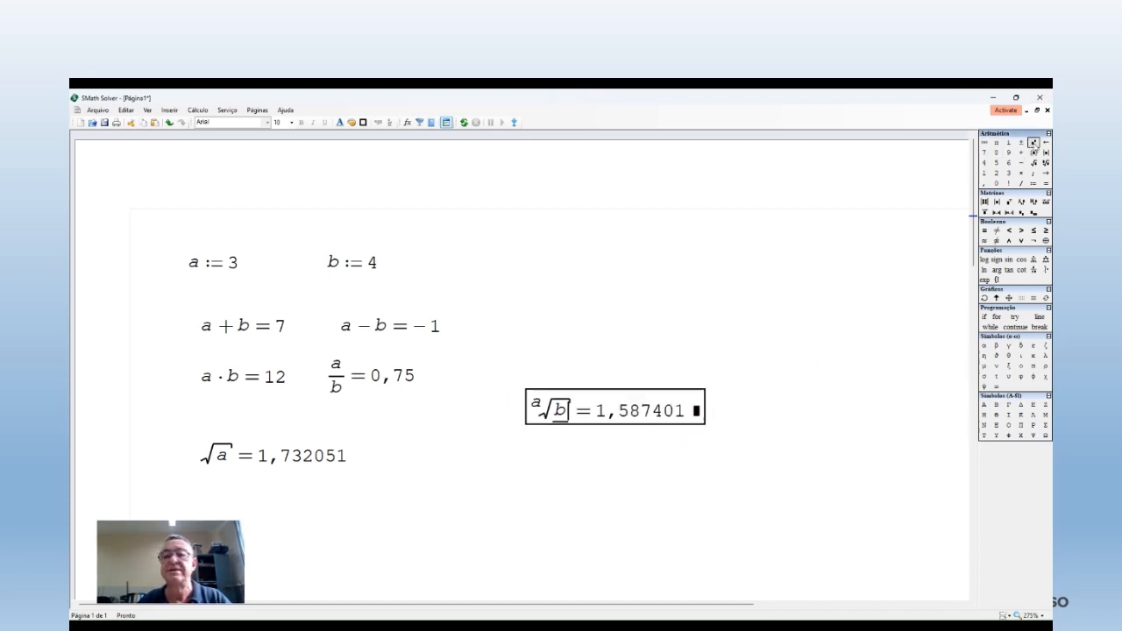
# - Evaluate a raised to the power b numerically below the root expressions
pyautogui.scroll(-1, 395, 505)
pyautogui.click(439, 492)
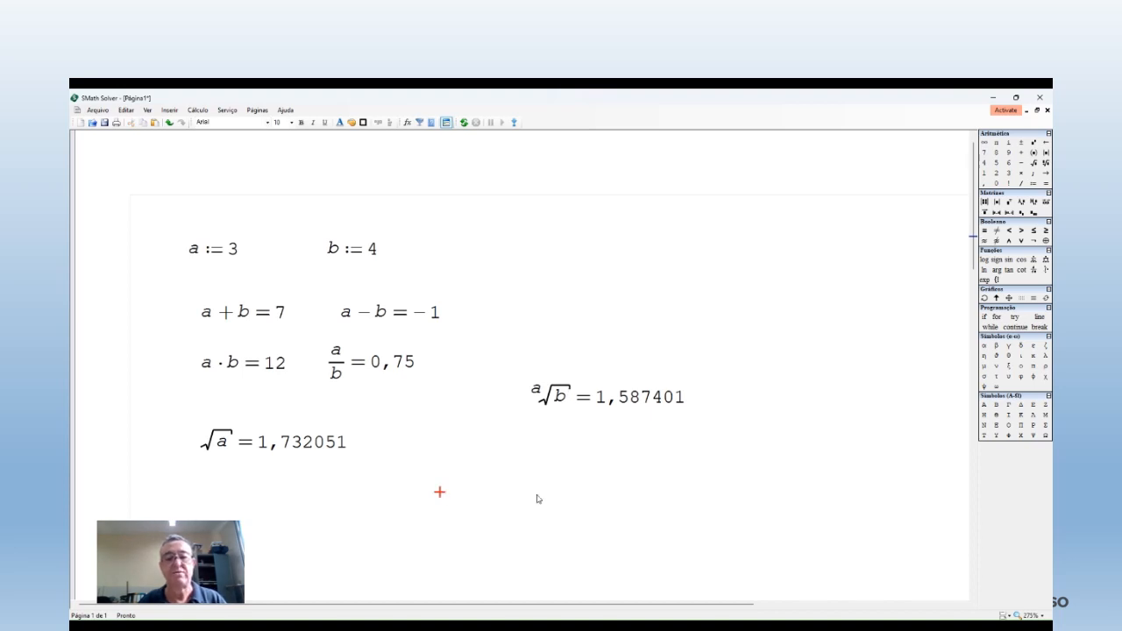
pyautogui.write('a')
pyautogui.press('BackSpace')
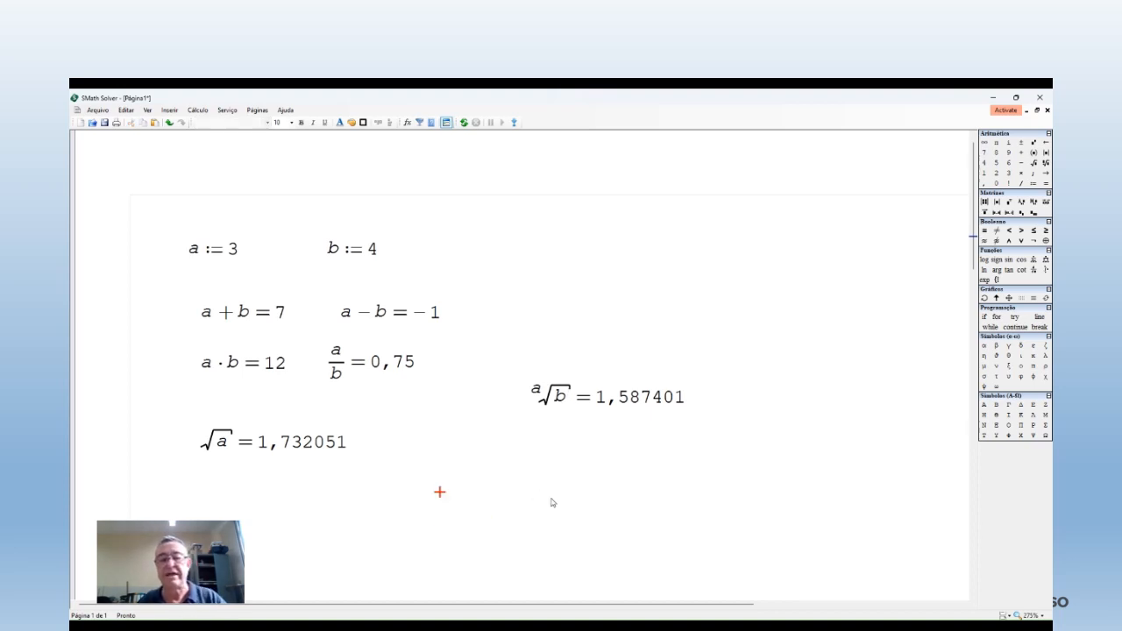
pyautogui.click(1033, 143)
pyautogui.write('a')
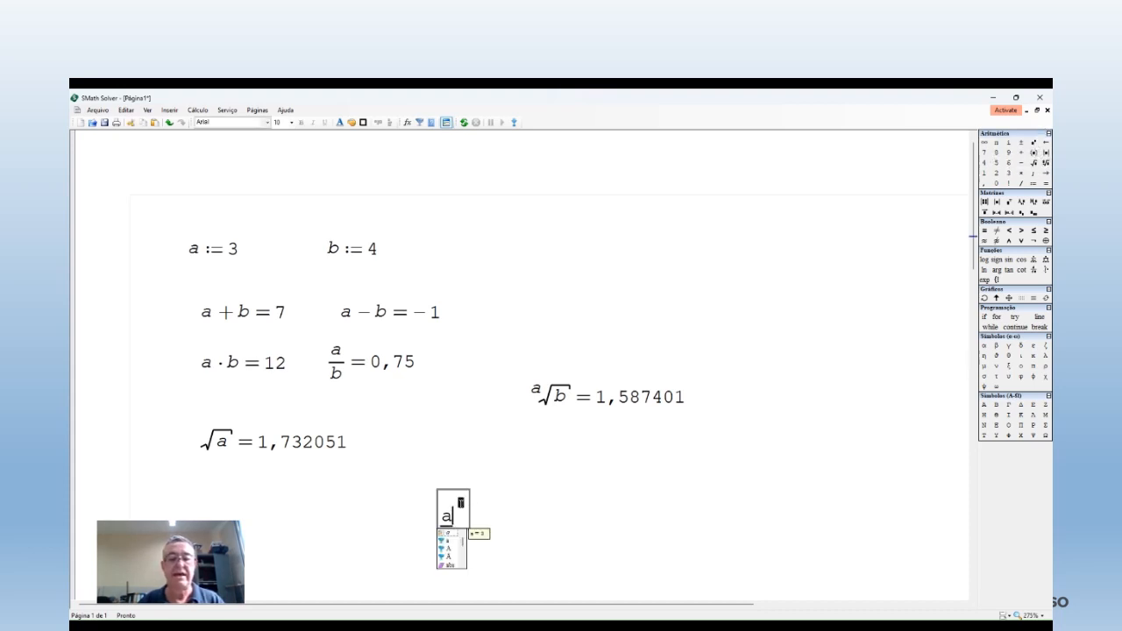
pyautogui.click(462, 502)
pyautogui.write('b ')
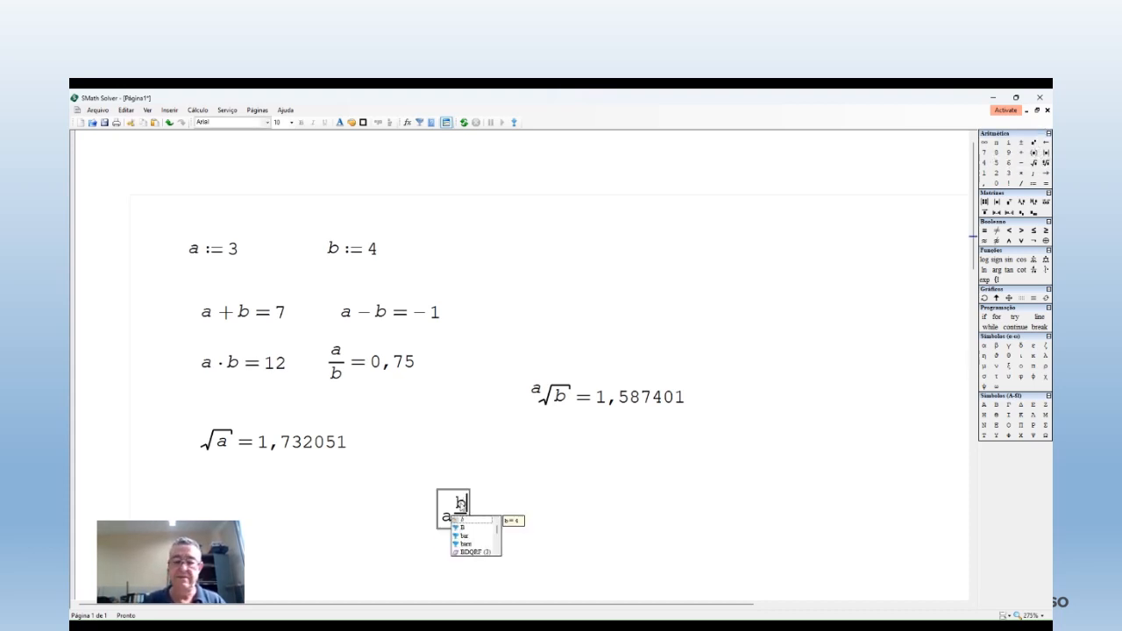
pyautogui.write('= 81')
# - Evaluate b raised to the power a numerically and shift the expression into place beside the first power
pyautogui.click(631, 507)
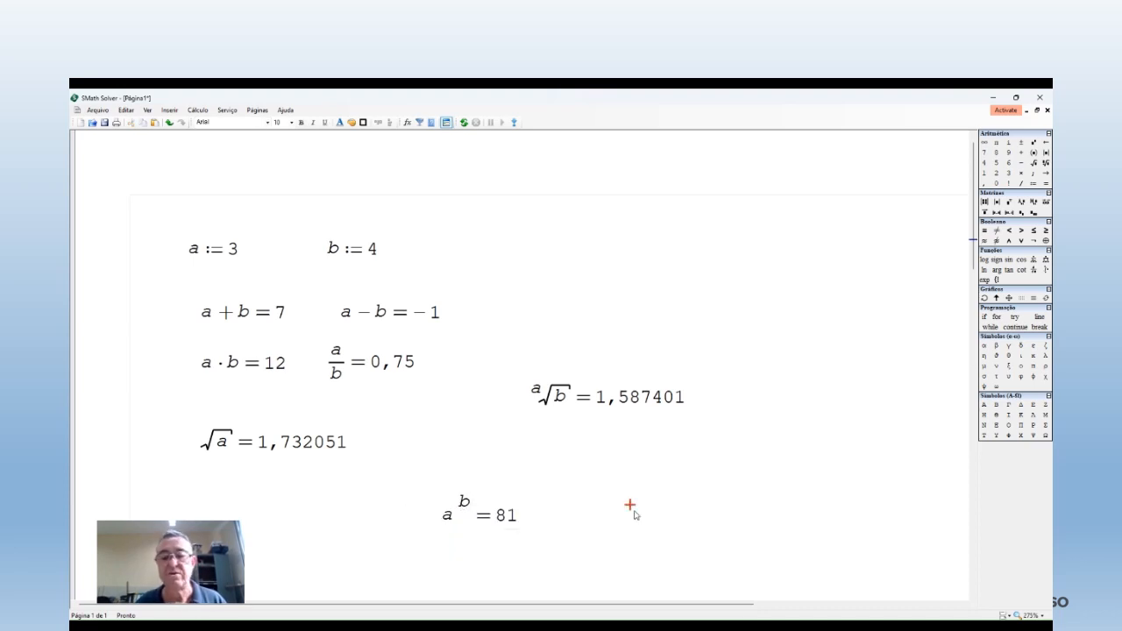
pyautogui.click(630, 517)
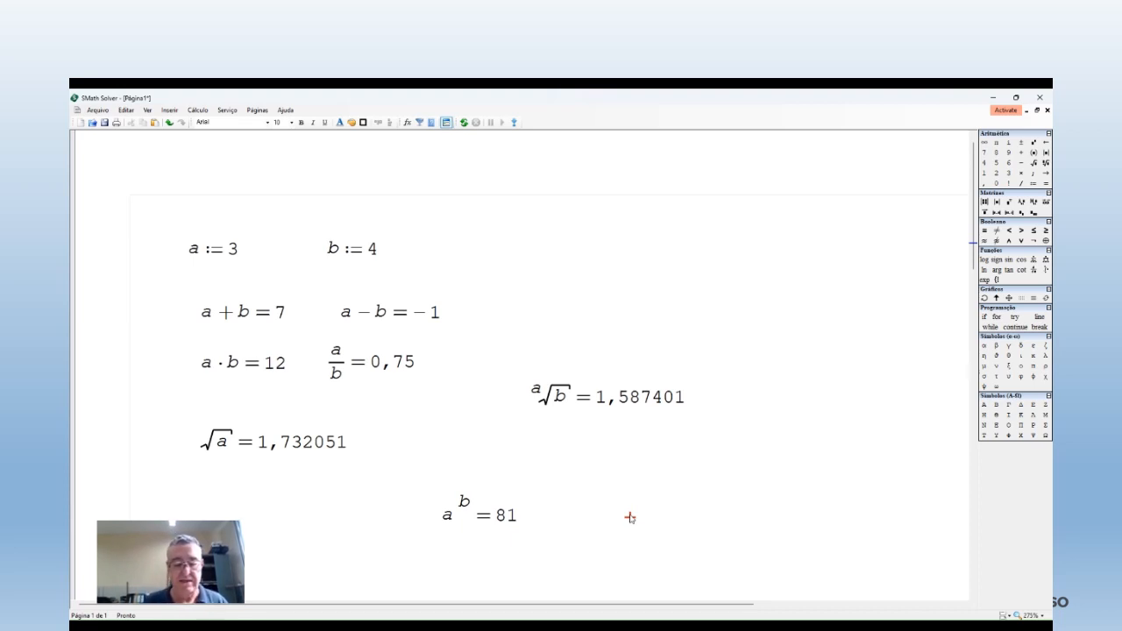
pyautogui.write('b')
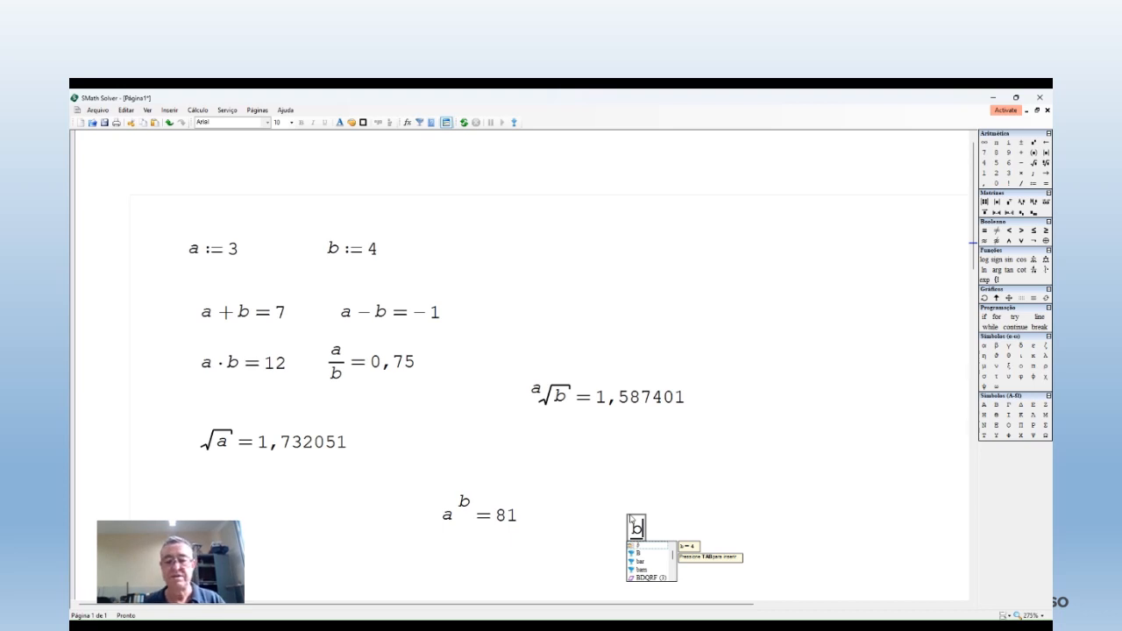
pyautogui.write('â')
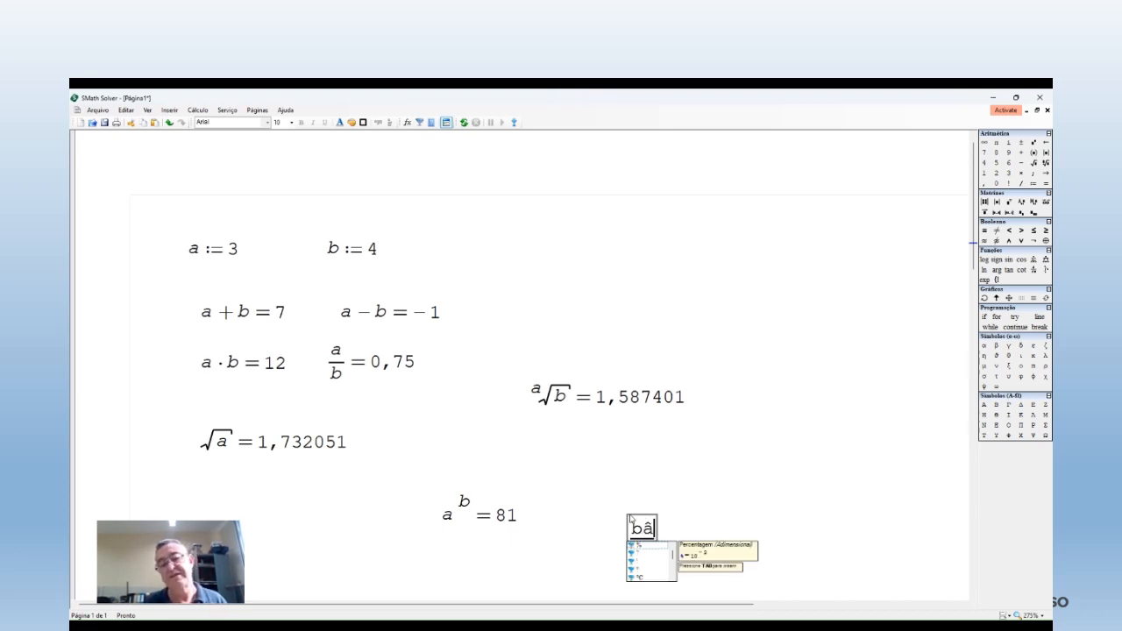
pyautogui.press('BackSpace')
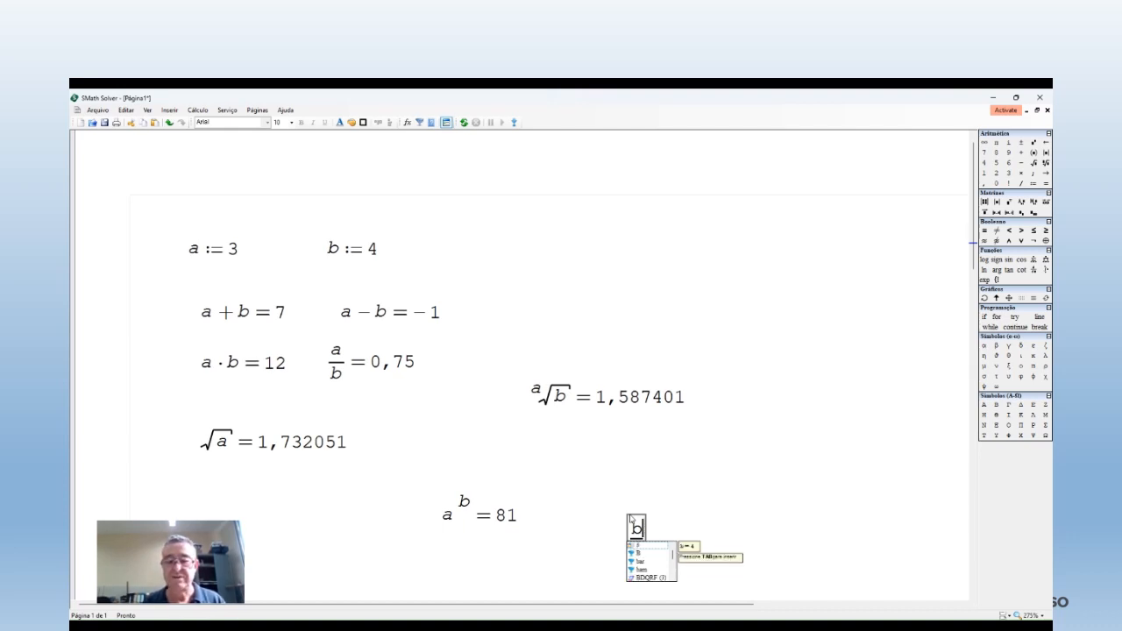
pyautogui.press('BackSpace')
pyautogui.write('b')
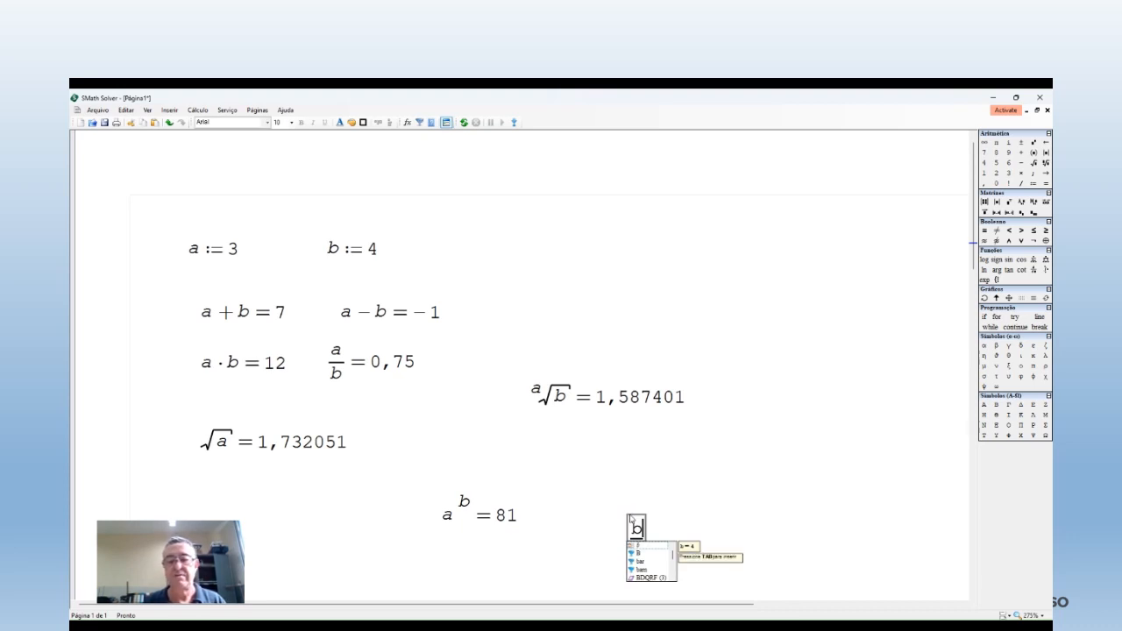
pyautogui.write('^a')
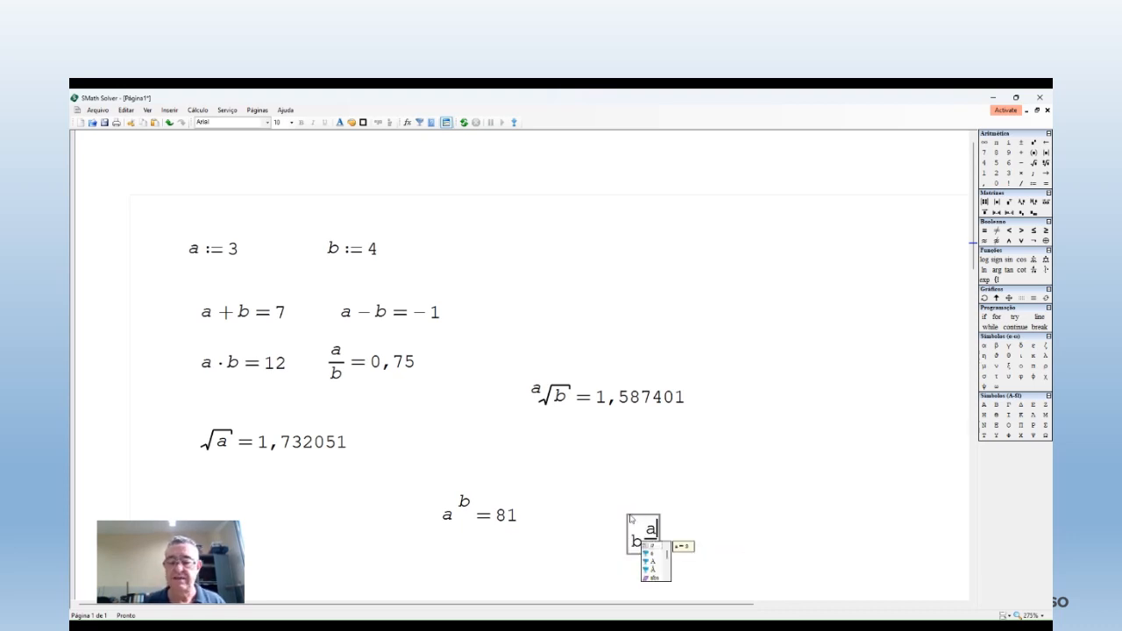
pyautogui.write('=64')
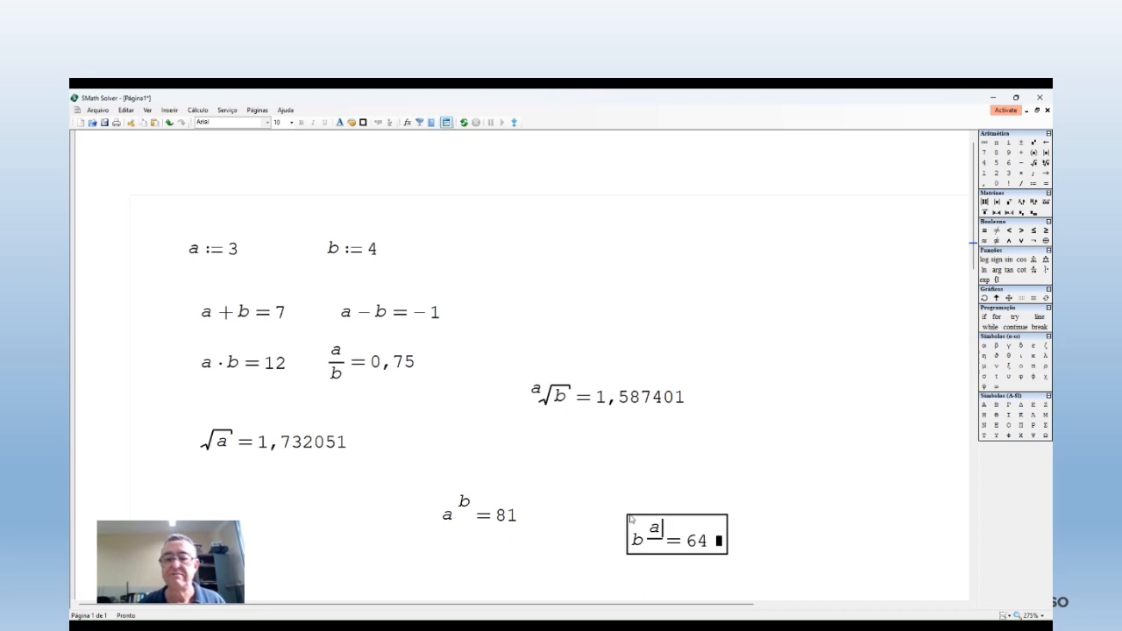
pyautogui.moveTo(686, 515); pyautogui.dragTo(672, 513)
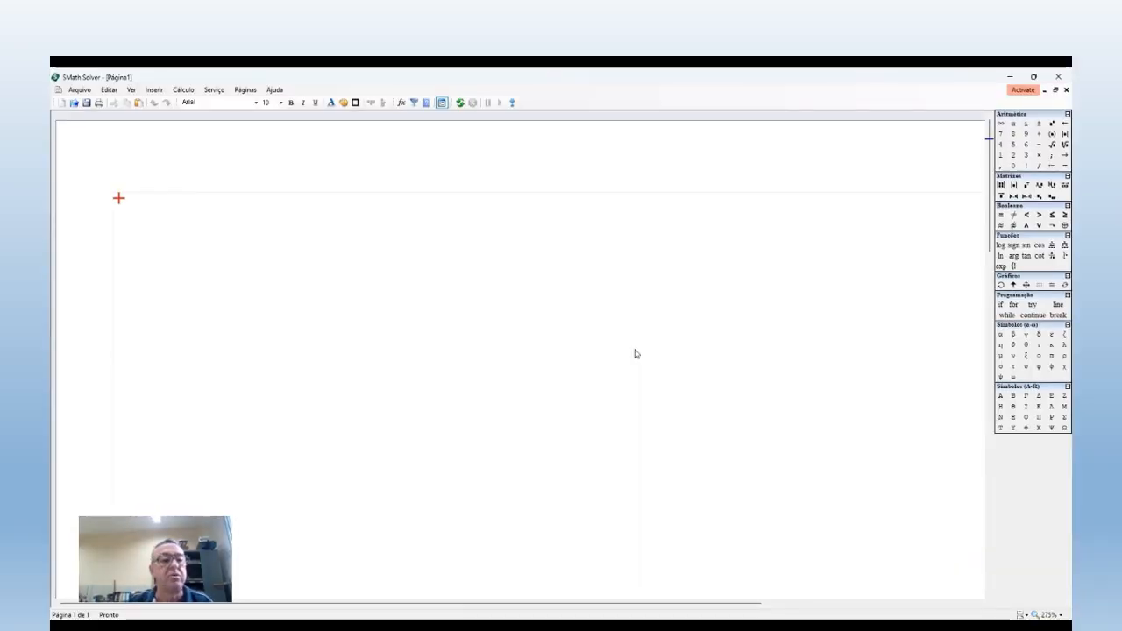
# - Try to evaluate a + a numerically near the start of the blank page, without defining a
pyautogui.click(171, 224)
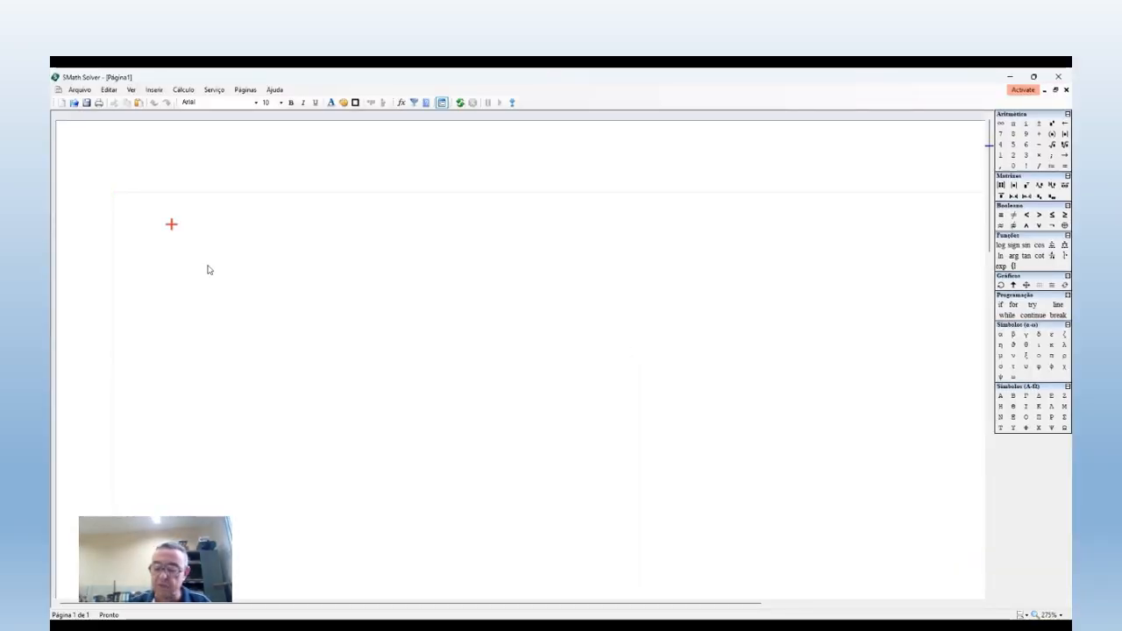
pyautogui.write('a+a')
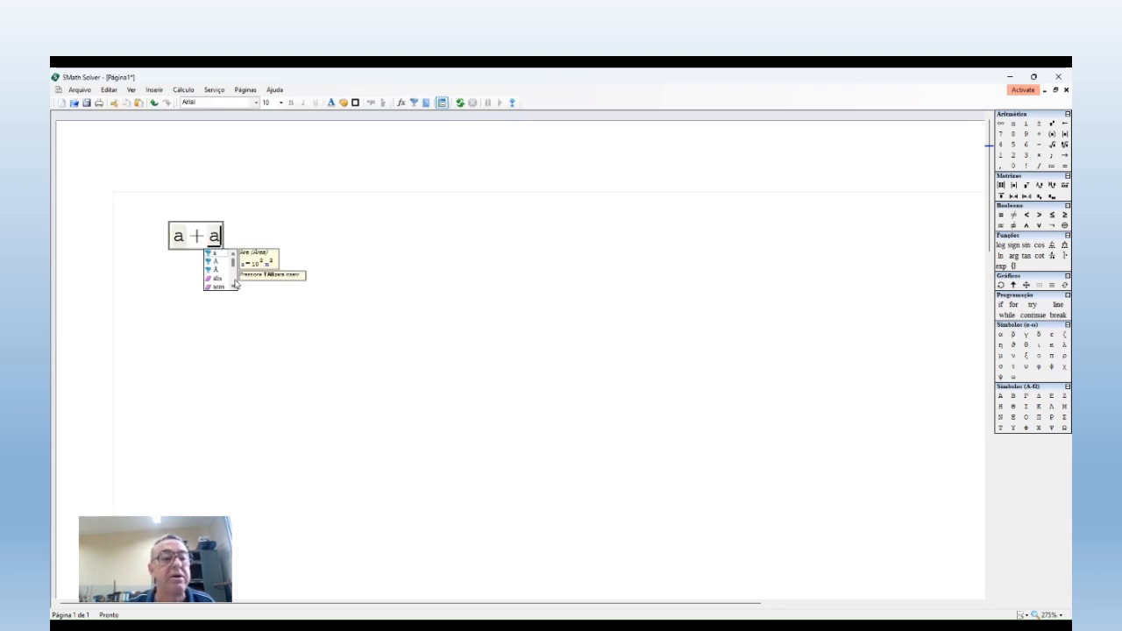
pyautogui.write('=')
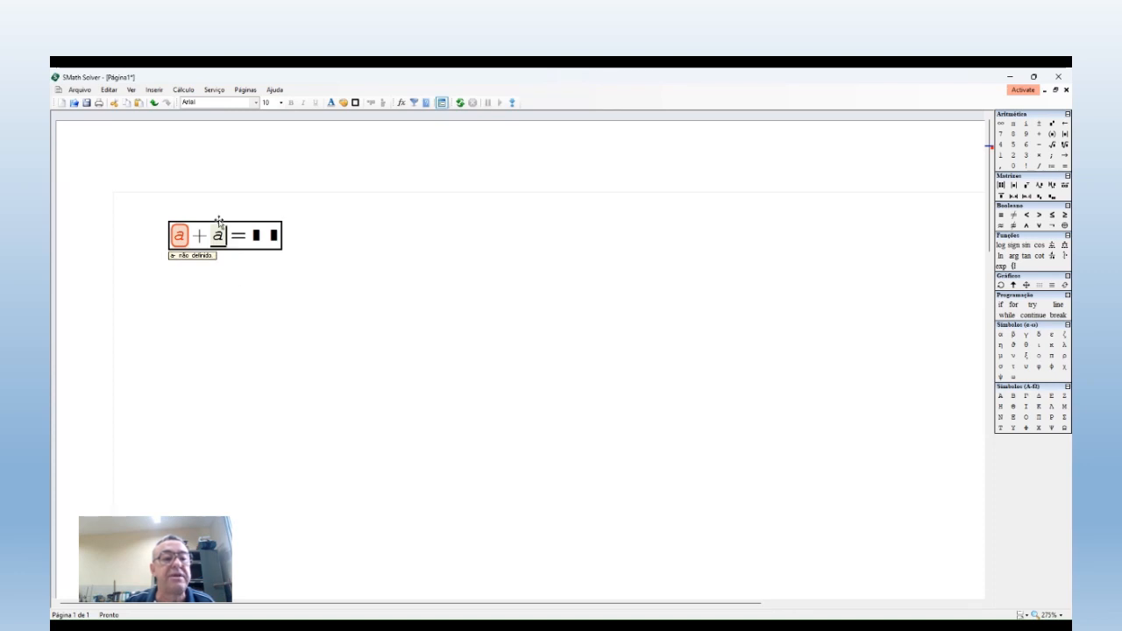
# - Move the a + a expression down and define a as 3 above it
pyautogui.moveTo(225, 220); pyautogui.dragTo(225, 287)
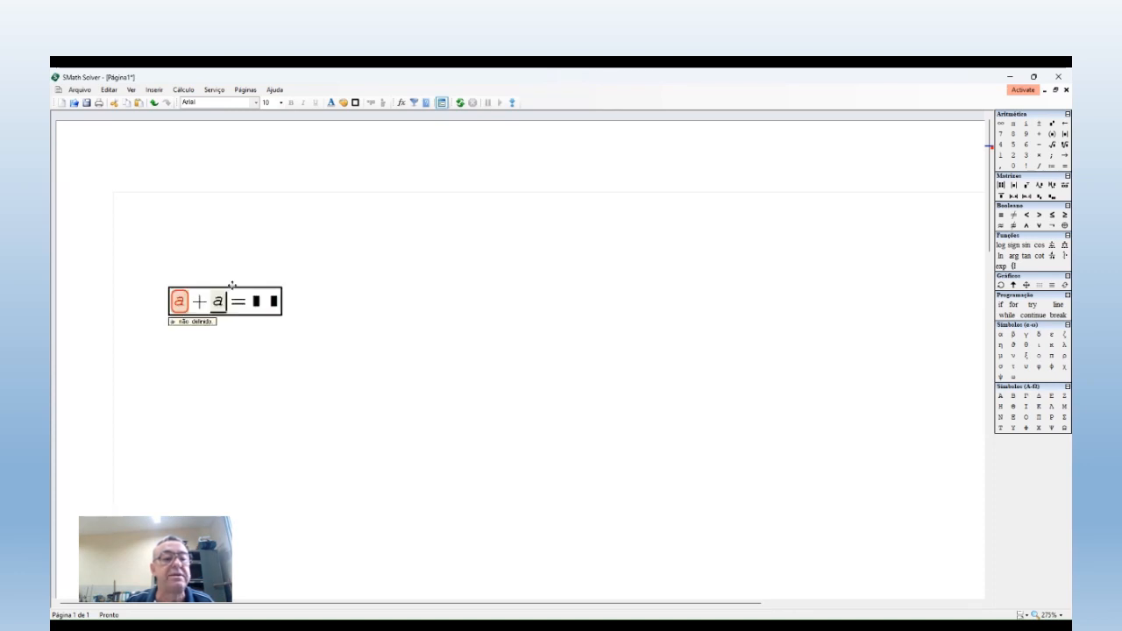
pyautogui.click(221, 230)
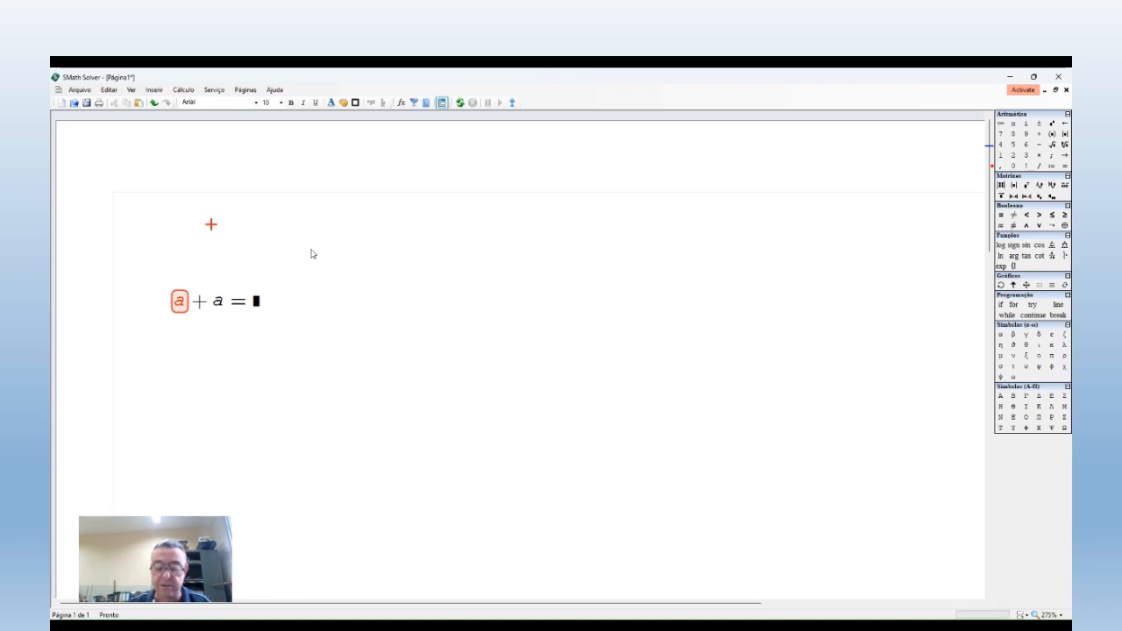
pyautogui.write('a := 3')
pyautogui.click(407, 251)
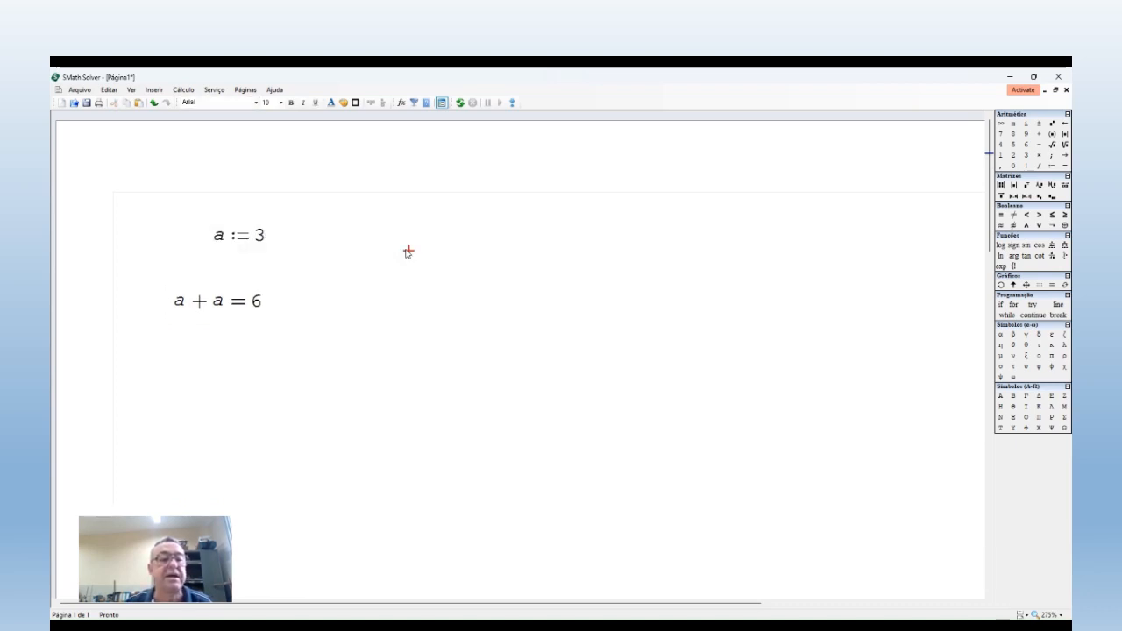
# - Delete the definition of a and the a + a expression together
pyautogui.click(158, 210)
pyautogui.moveTo(158, 210); pyautogui.dragTo(293, 369)
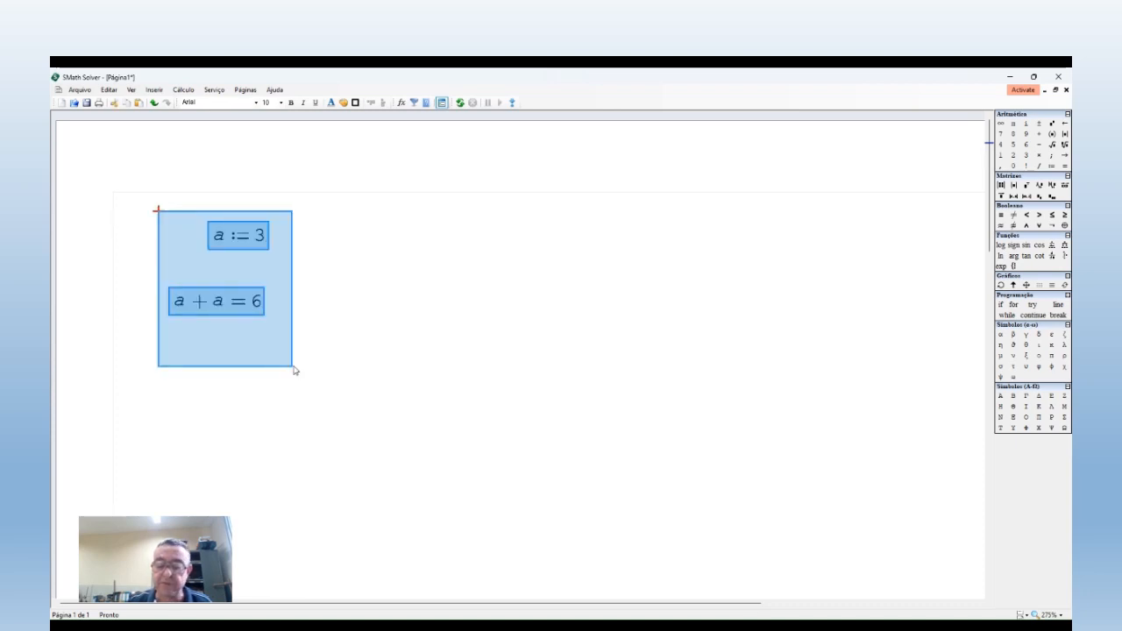
pyautogui.press('Delete')
# - Evaluate a + a symbolically near the start of the page, leaving a undefined
pyautogui.click(198, 225)
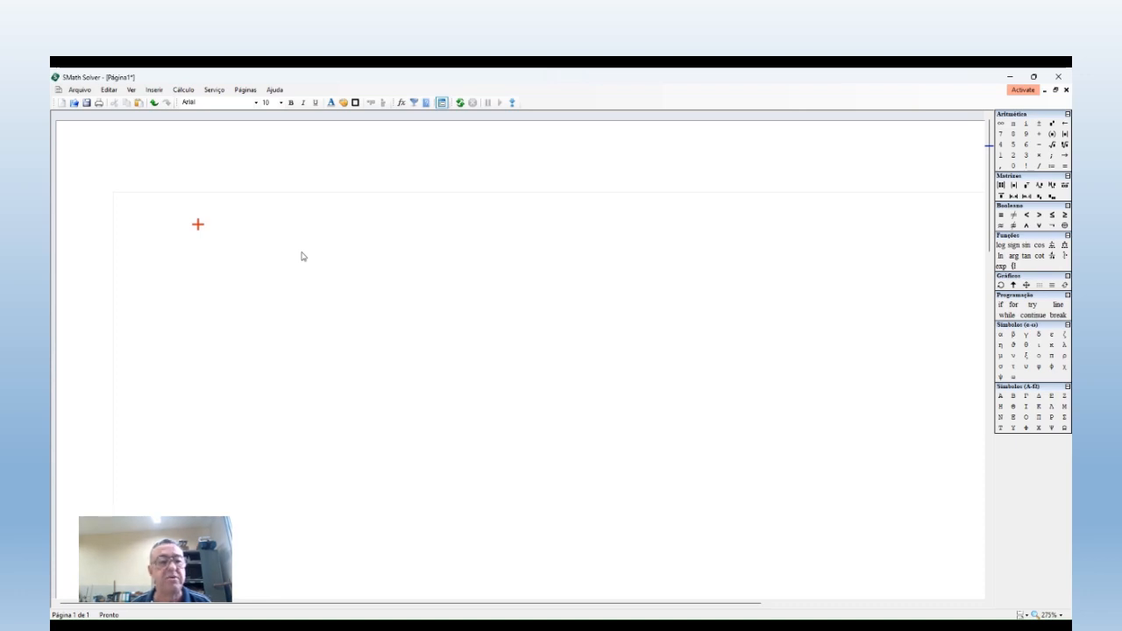
pyautogui.write('a')
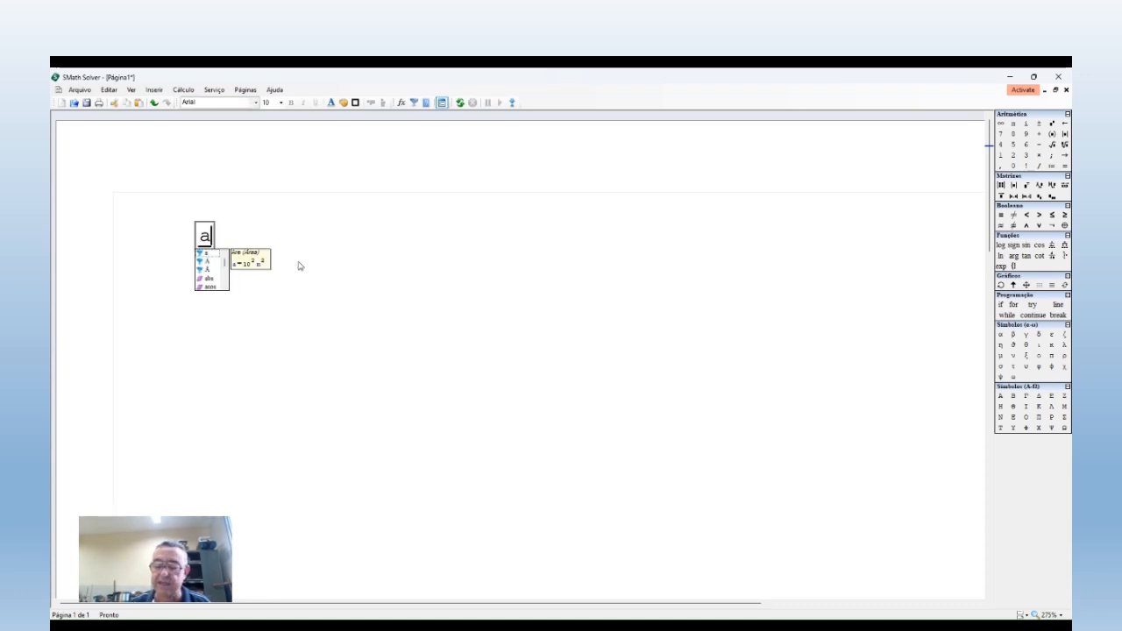
pyautogui.write('+a')
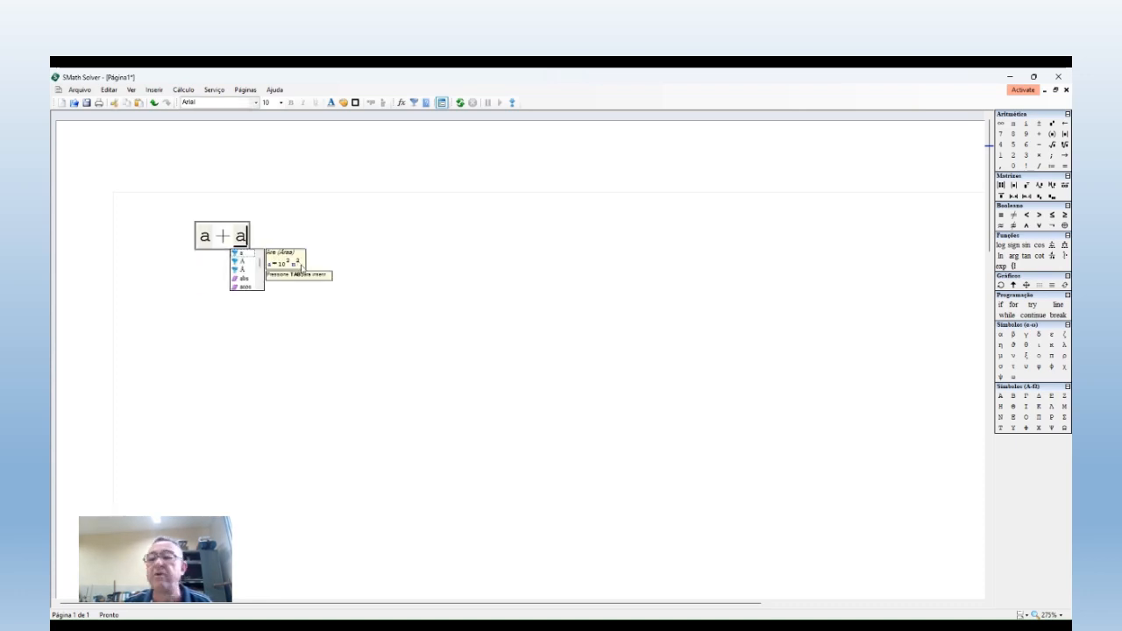
pyautogui.click(1064, 157)
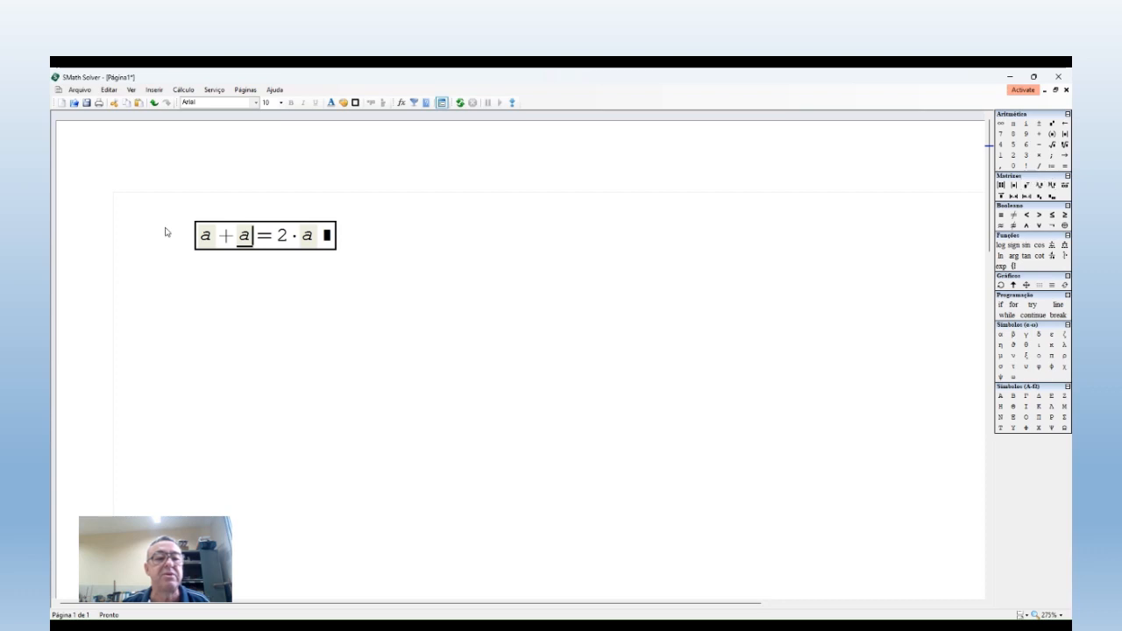
pyautogui.click(381, 264)
# - Enter the product (a + 2)·(a − 2) below the sum and evaluate it symbolically
pyautogui.click(222, 304)
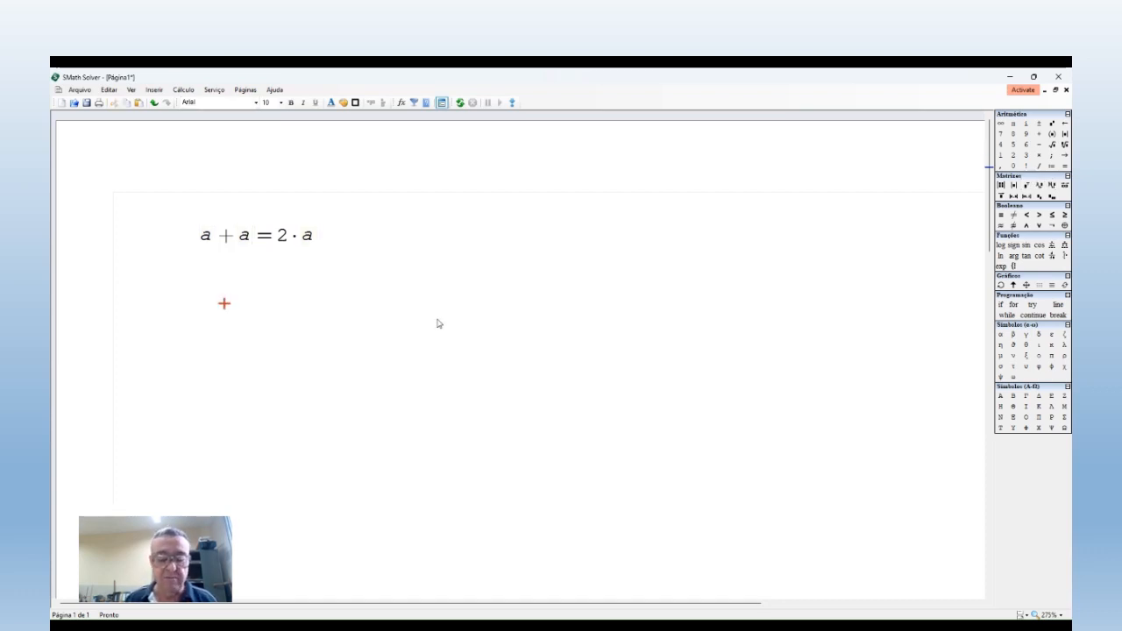
pyautogui.write('(')
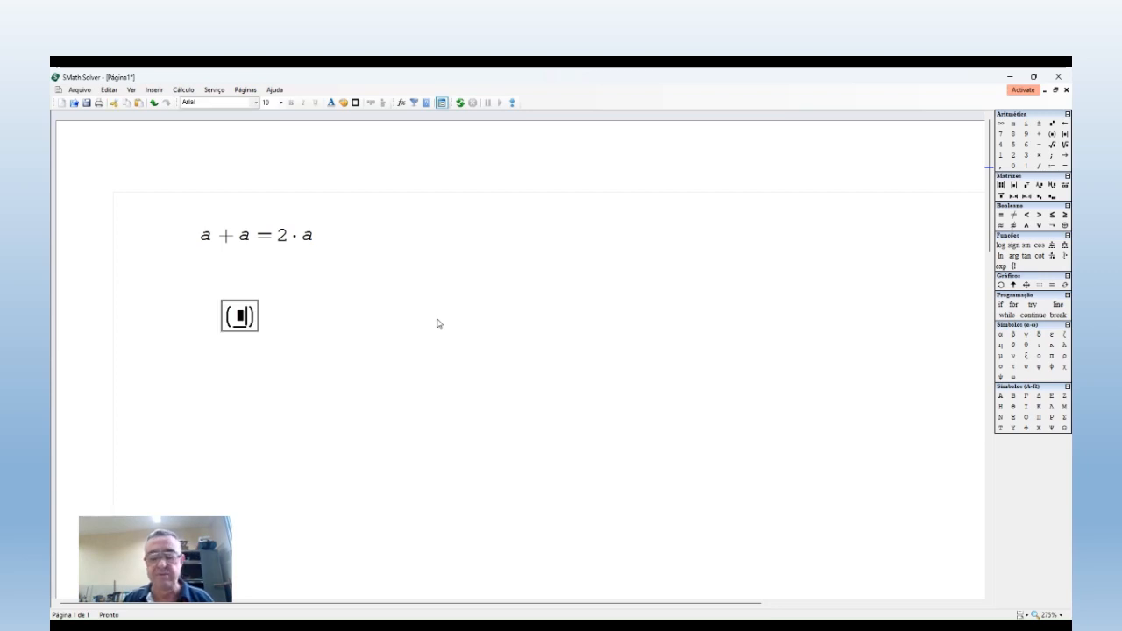
pyautogui.write('a')
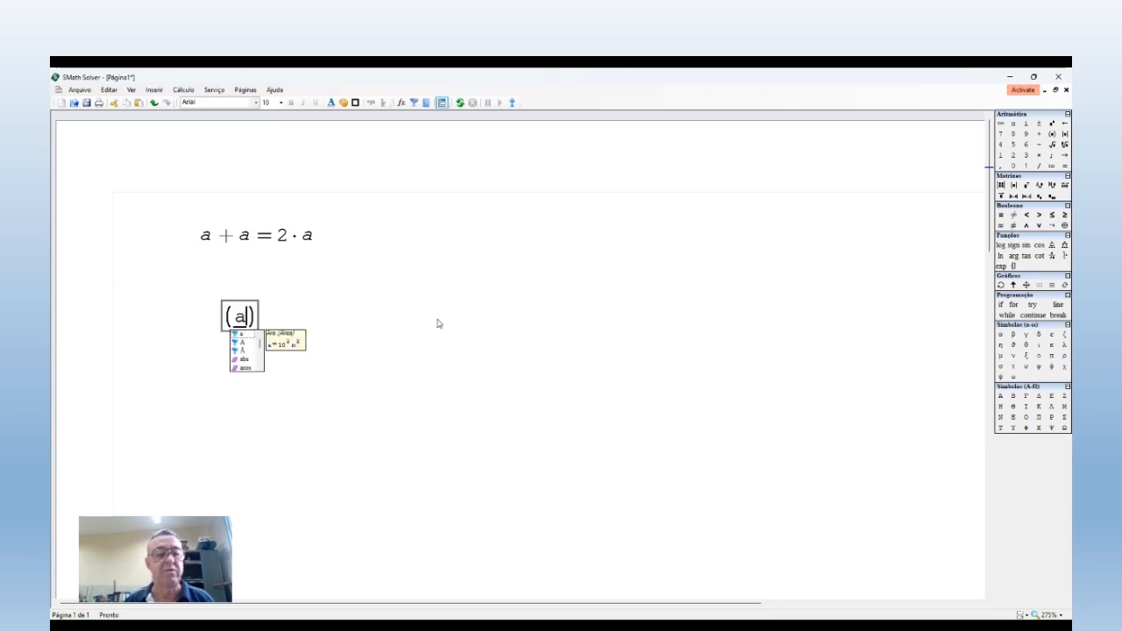
pyautogui.write('+2')
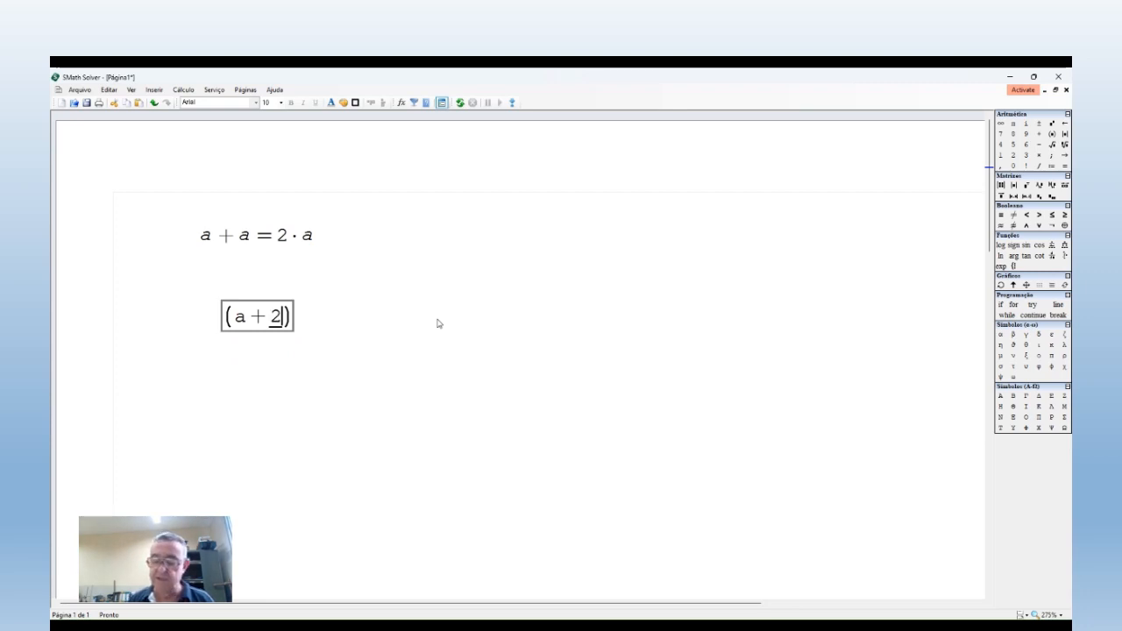
pyautogui.press('space')
pyautogui.press('space')
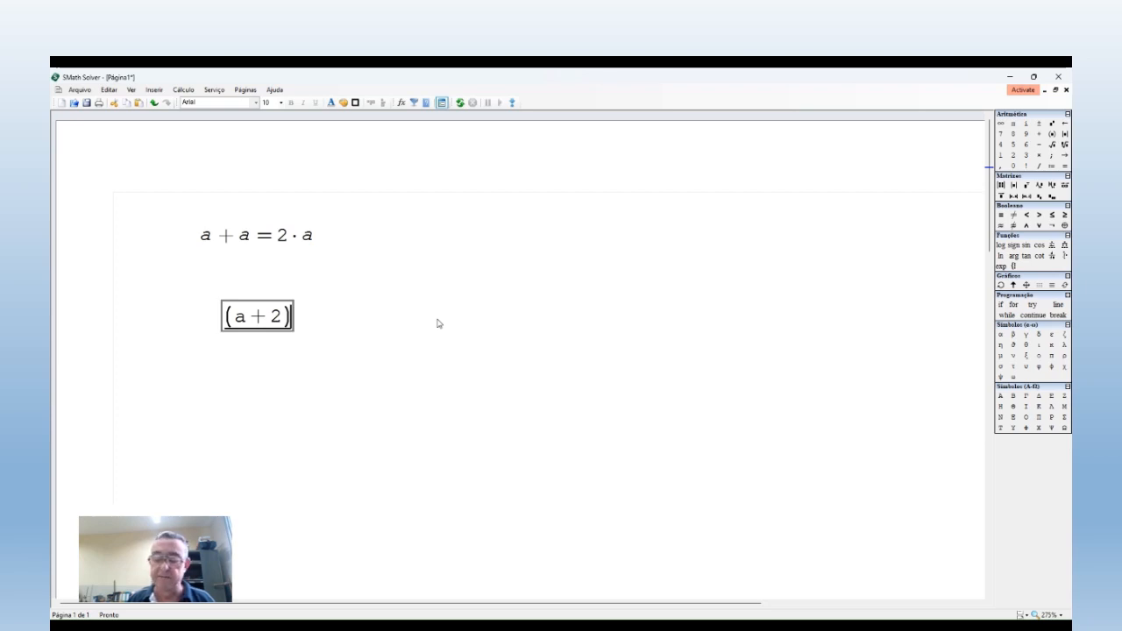
pyautogui.press('*')
pyautogui.write('(a-2')
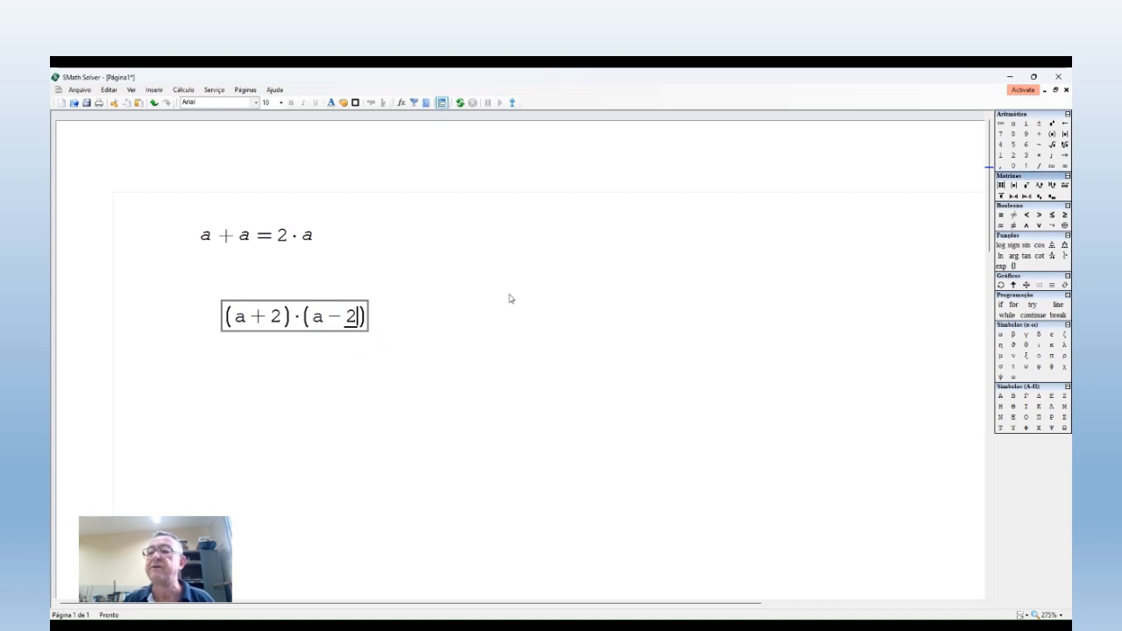
pyautogui.press('=')
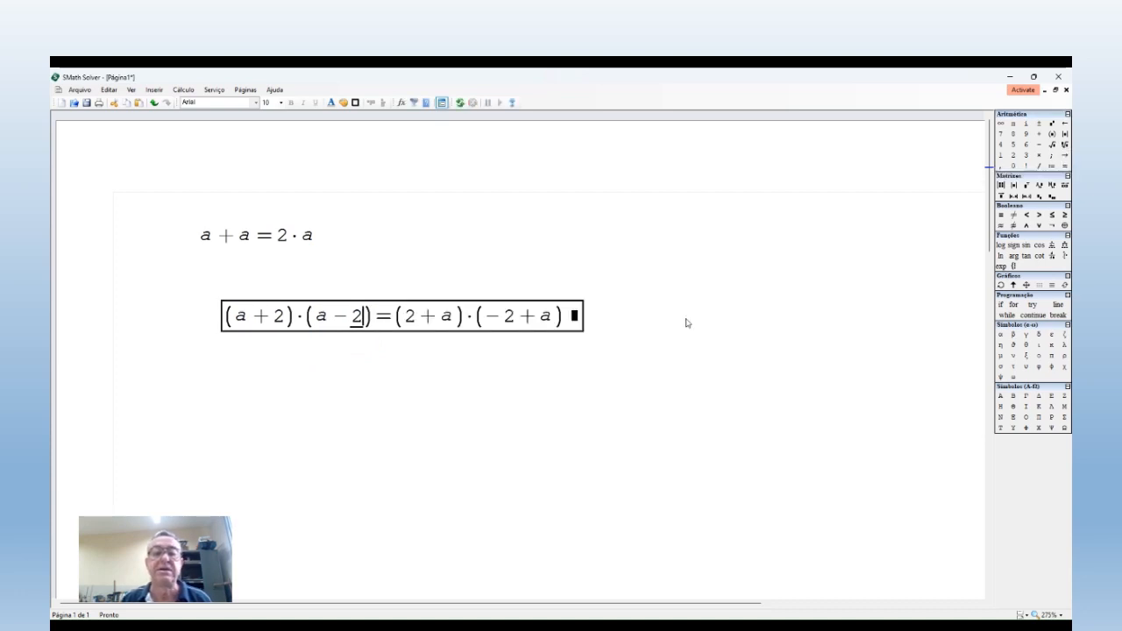
pyautogui.click(671, 369)
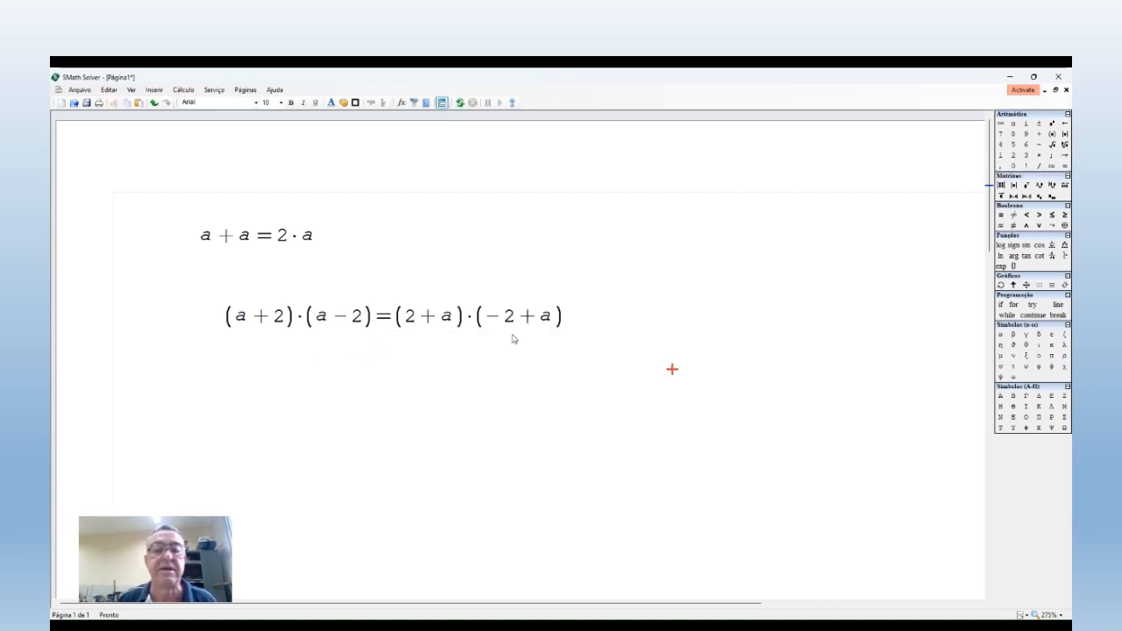
# - Move the evaluated product up and to the left, closer beneath the a + a line
pyautogui.click(385, 325)
pyautogui.moveTo(452, 299); pyautogui.dragTo(378, 276)
pyautogui.click(516, 254)
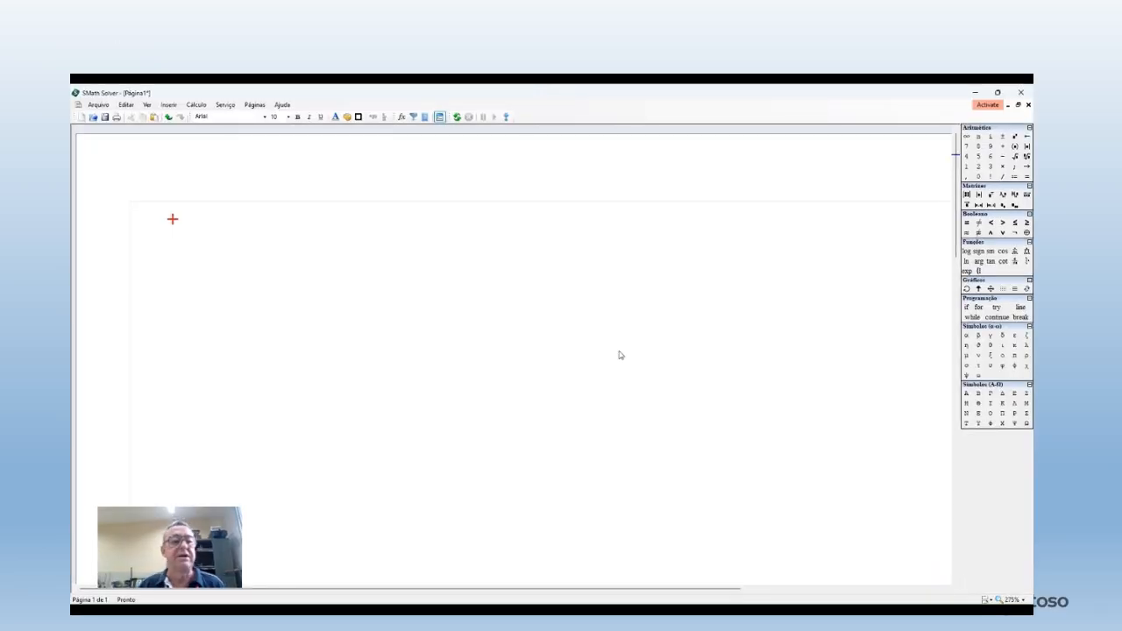
# - Define the function f(x) := x^2 − 5·x + 6 on the blank page and shift it slightly upward
pyautogui.click(235, 244)
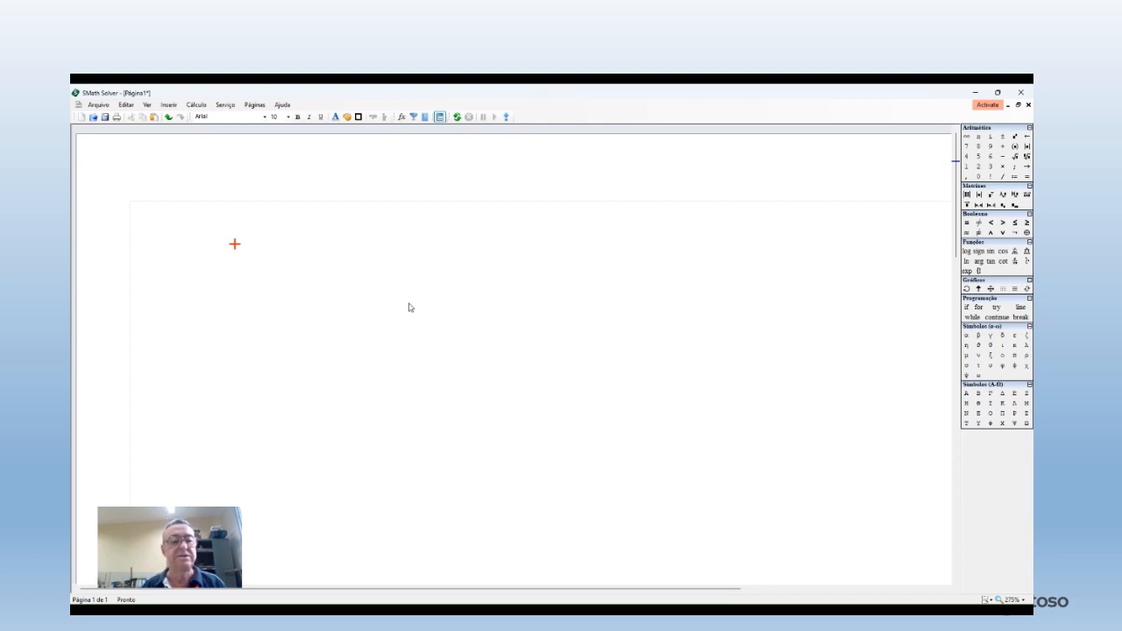
pyautogui.write('f(')
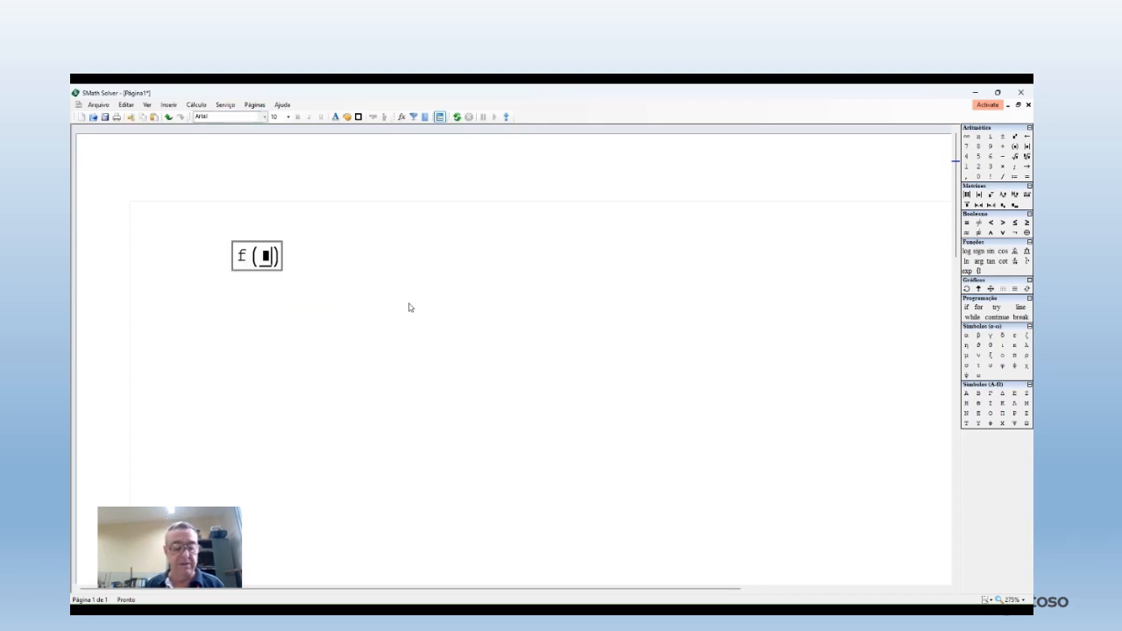
pyautogui.write('x)')
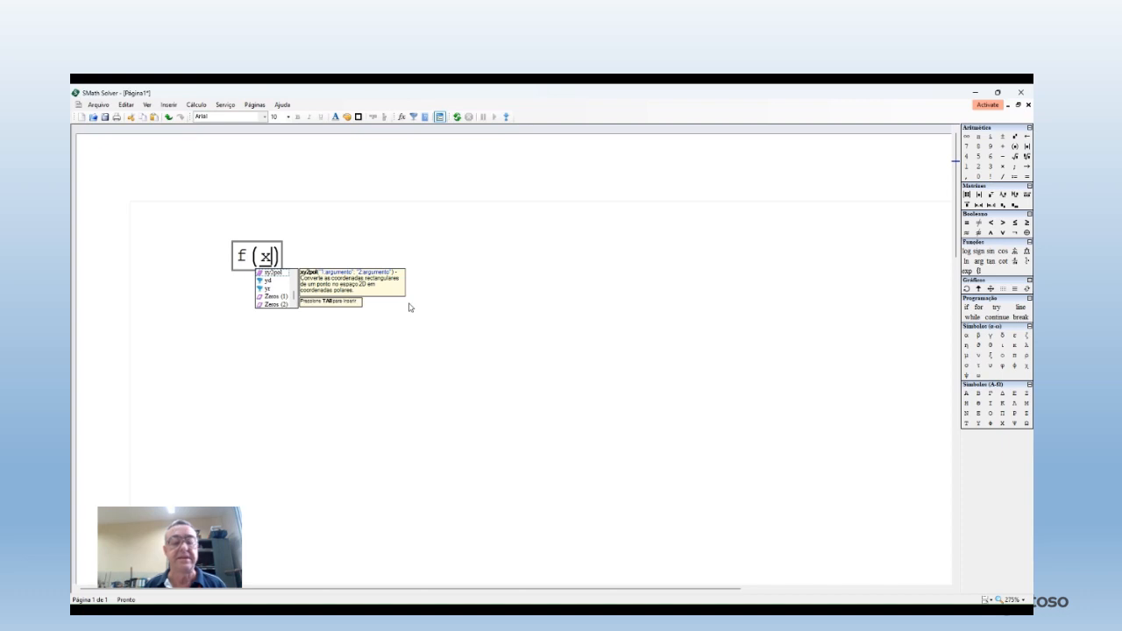
pyautogui.write(':=')
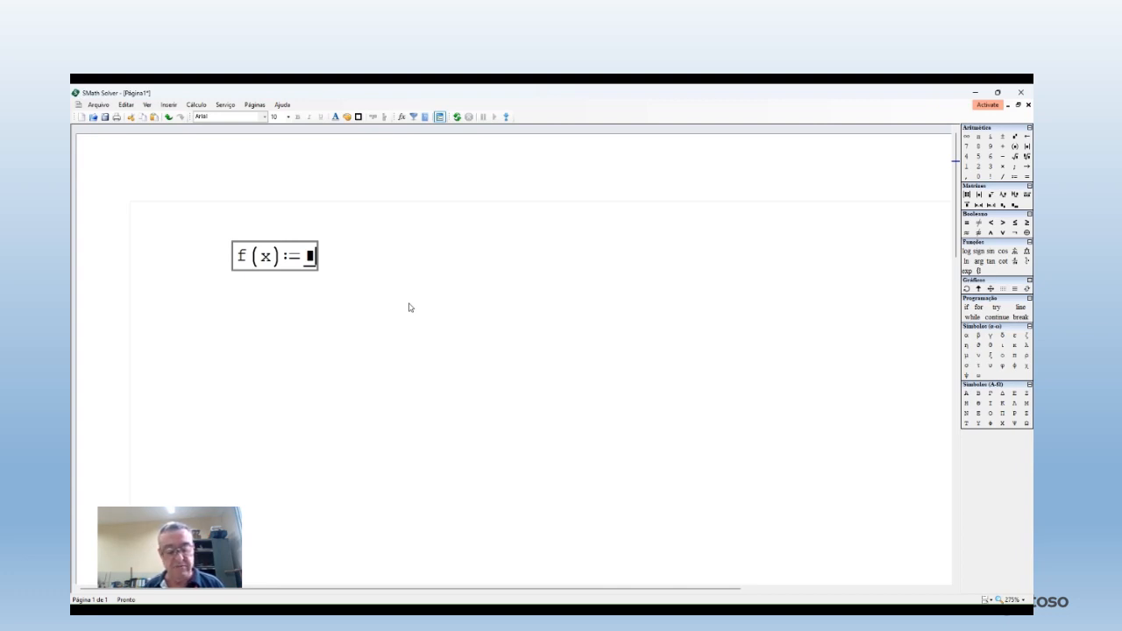
pyautogui.write('x^2')
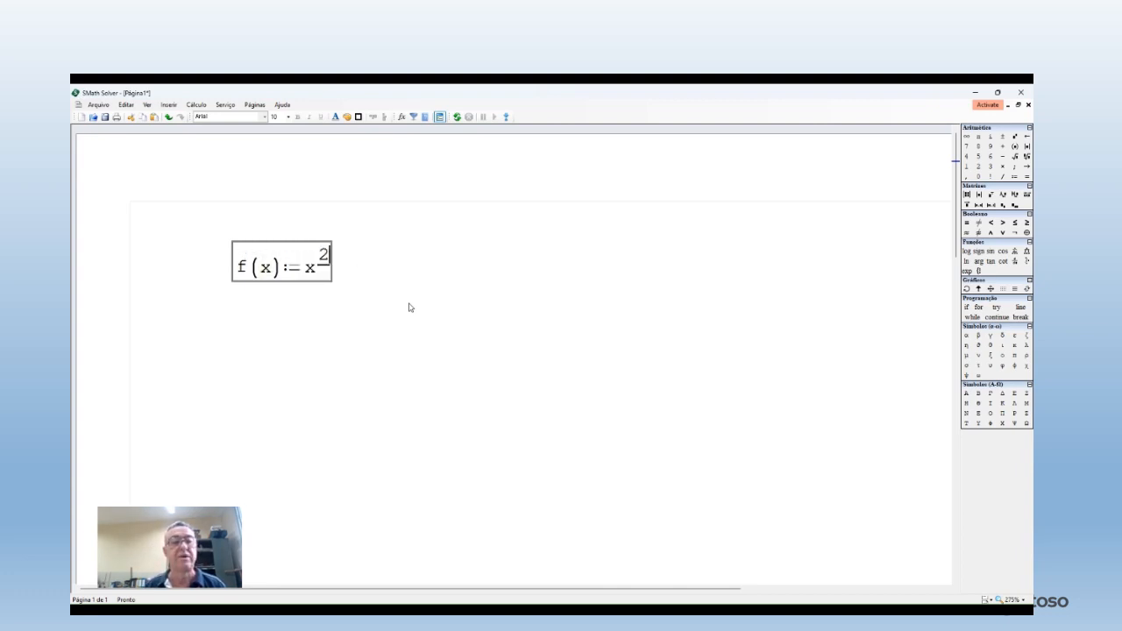
pyautogui.press('space')
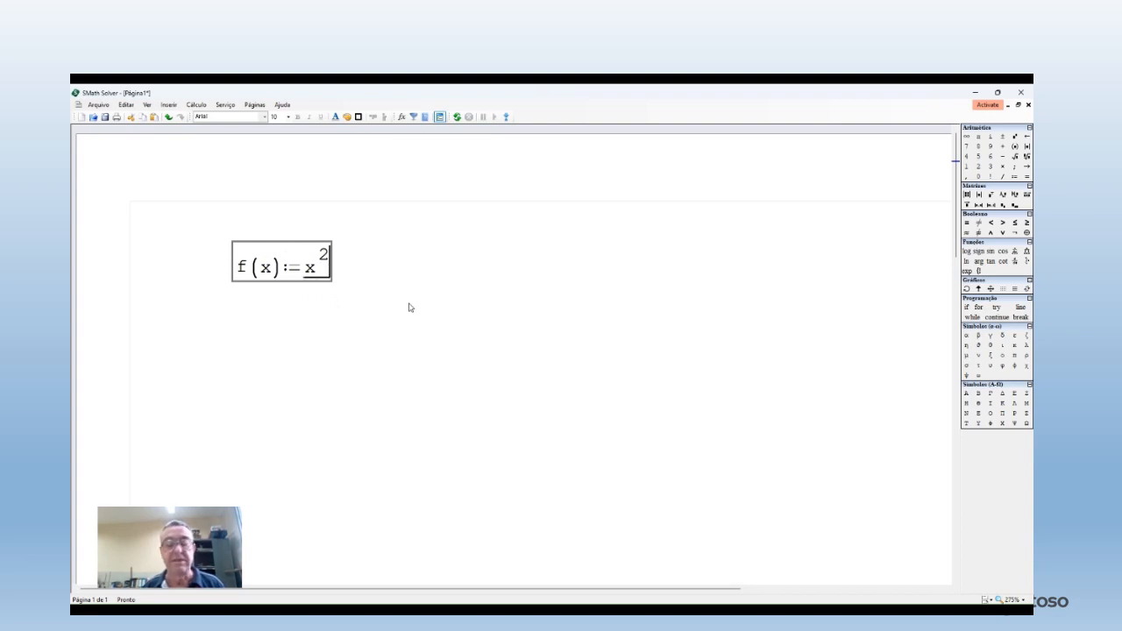
pyautogui.write('-5*x')
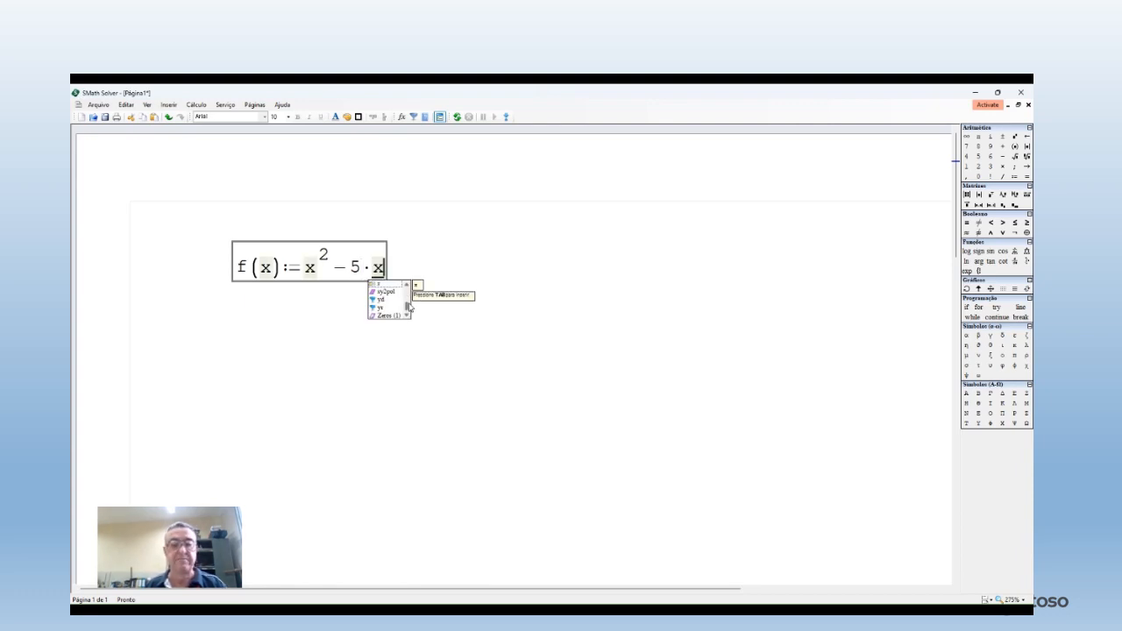
pyautogui.write('+6')
pyautogui.moveTo(348, 241); pyautogui.dragTo(349, 218)
# - Evaluate f(−1) numerically below the function definition
pyautogui.click(234, 317)
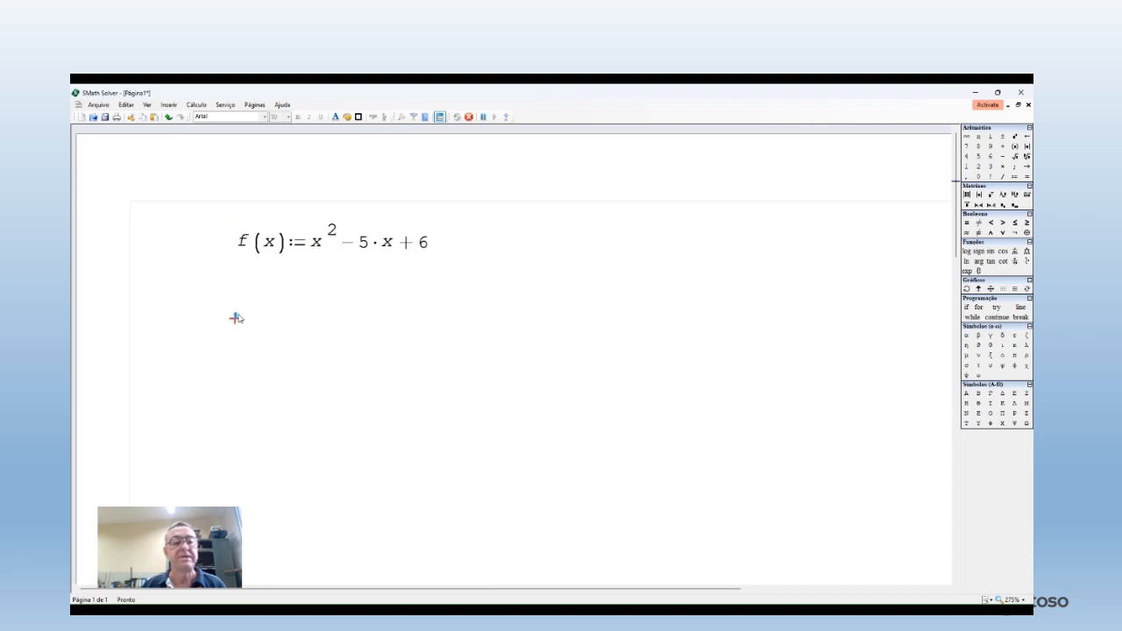
pyautogui.write('f')
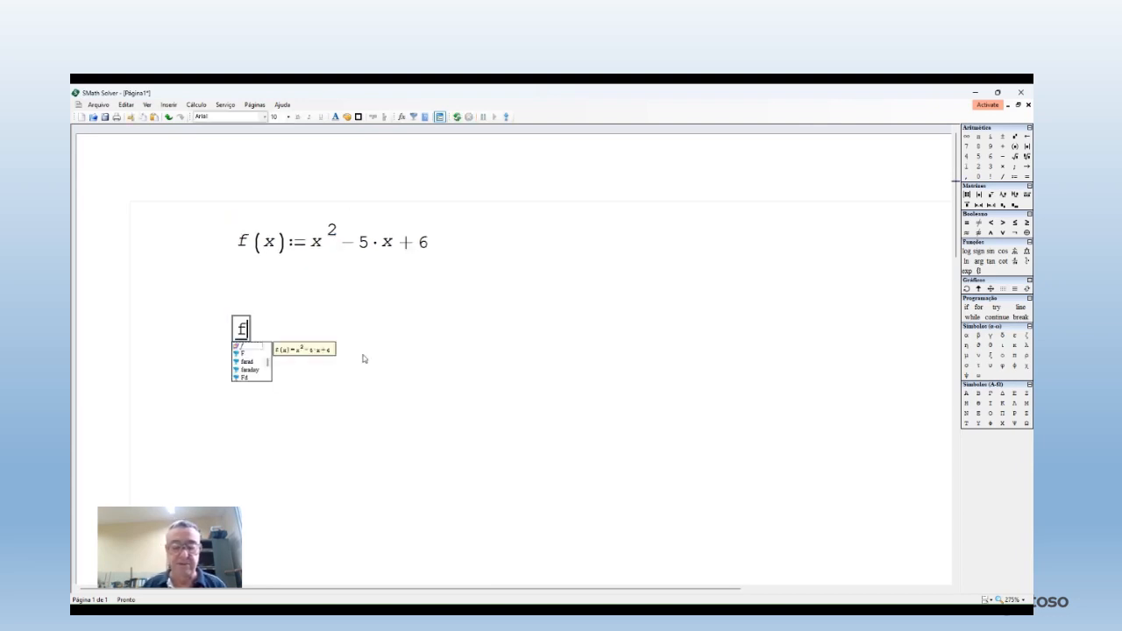
pyautogui.write('(-1)')
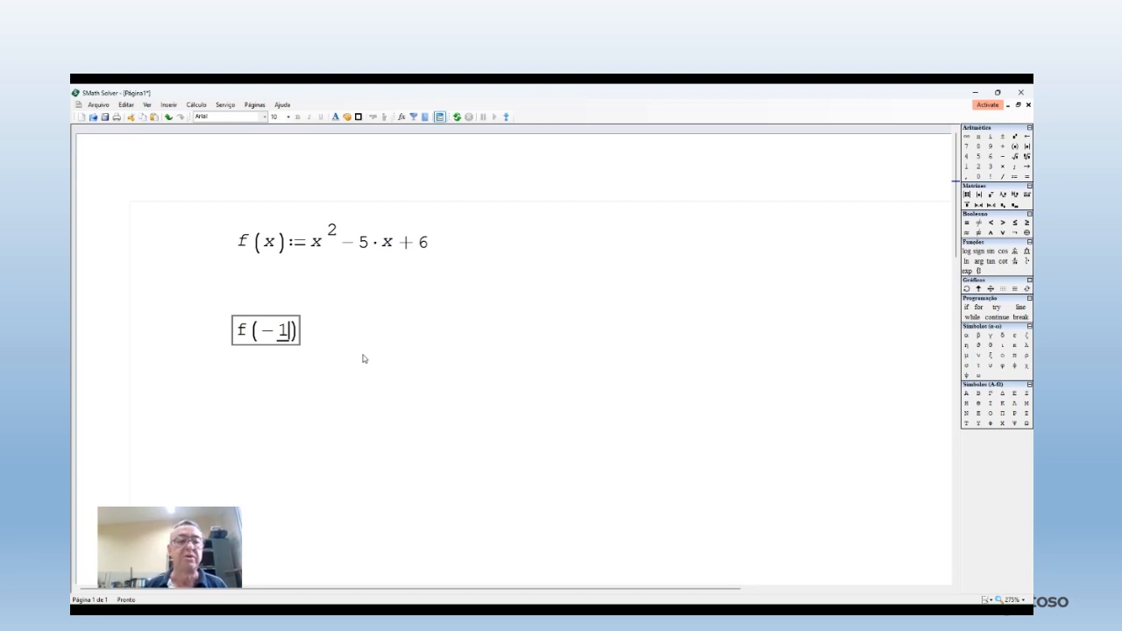
pyautogui.write('=12')
# - Evaluate f(1) numerically to the right of the f(−1) result
pyautogui.click(469, 330)
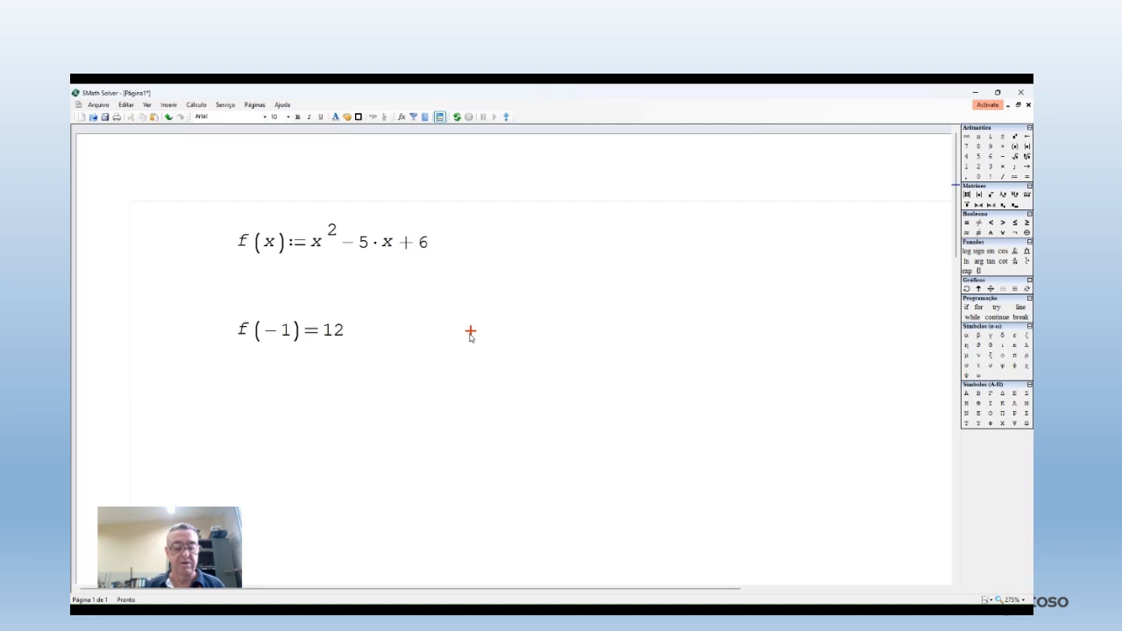
pyautogui.write('f(1)')
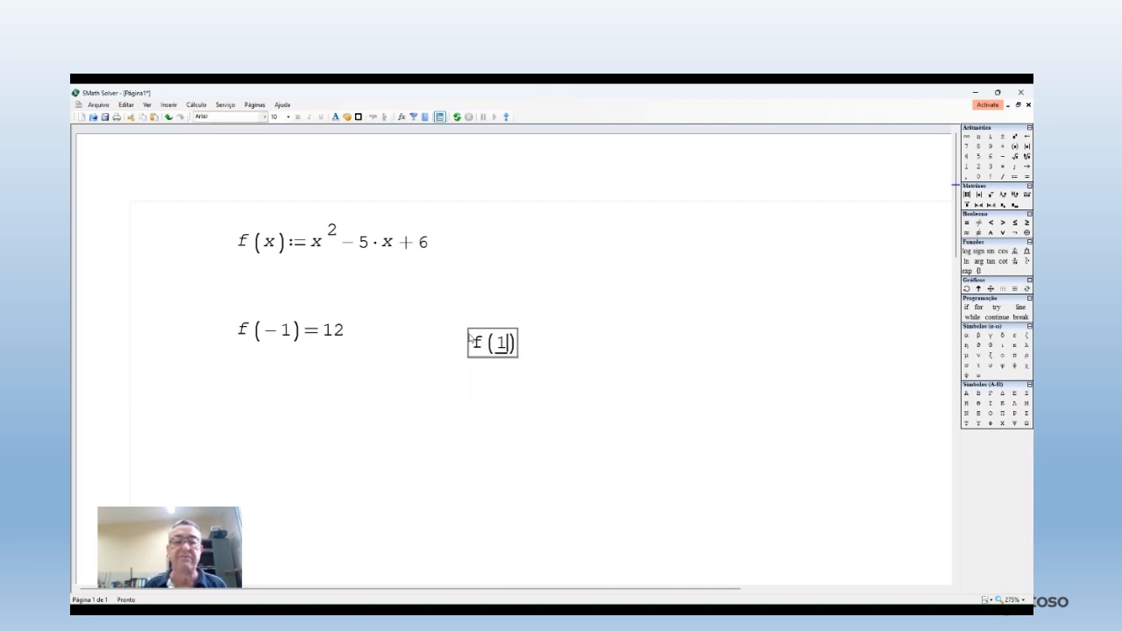
pyautogui.write('= 2')
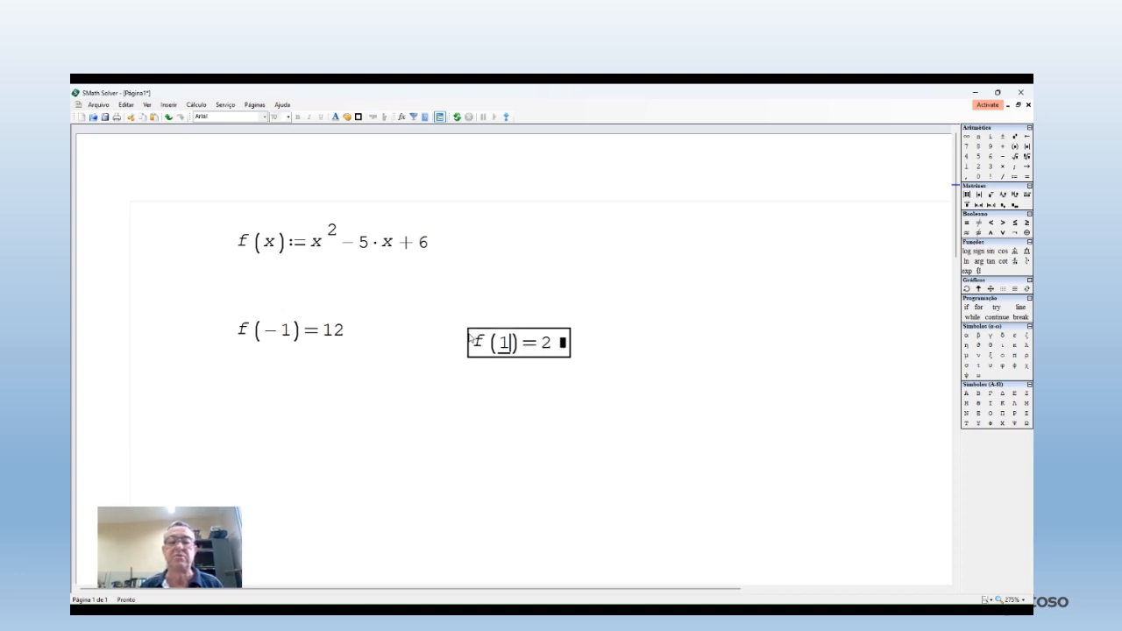